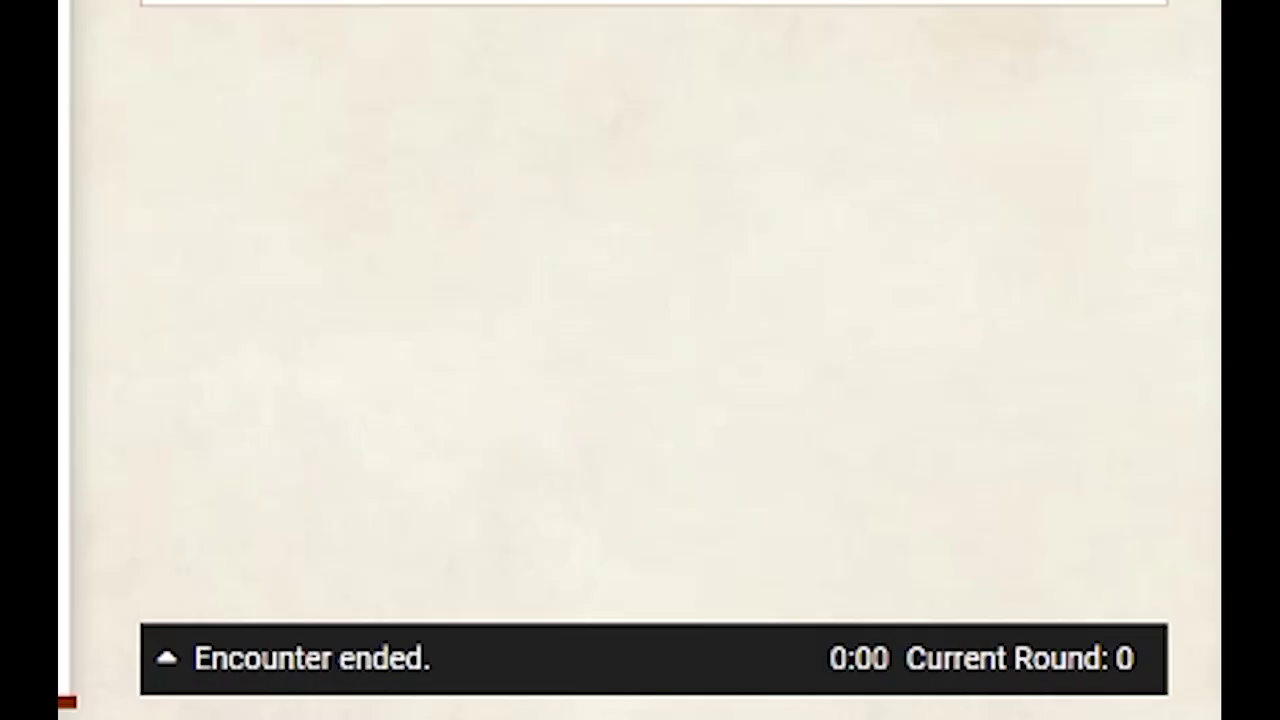
Start the encounter and accept the rolled initiative values for all combatants
{"action": "left_click", "coordinate": [80, 170]}
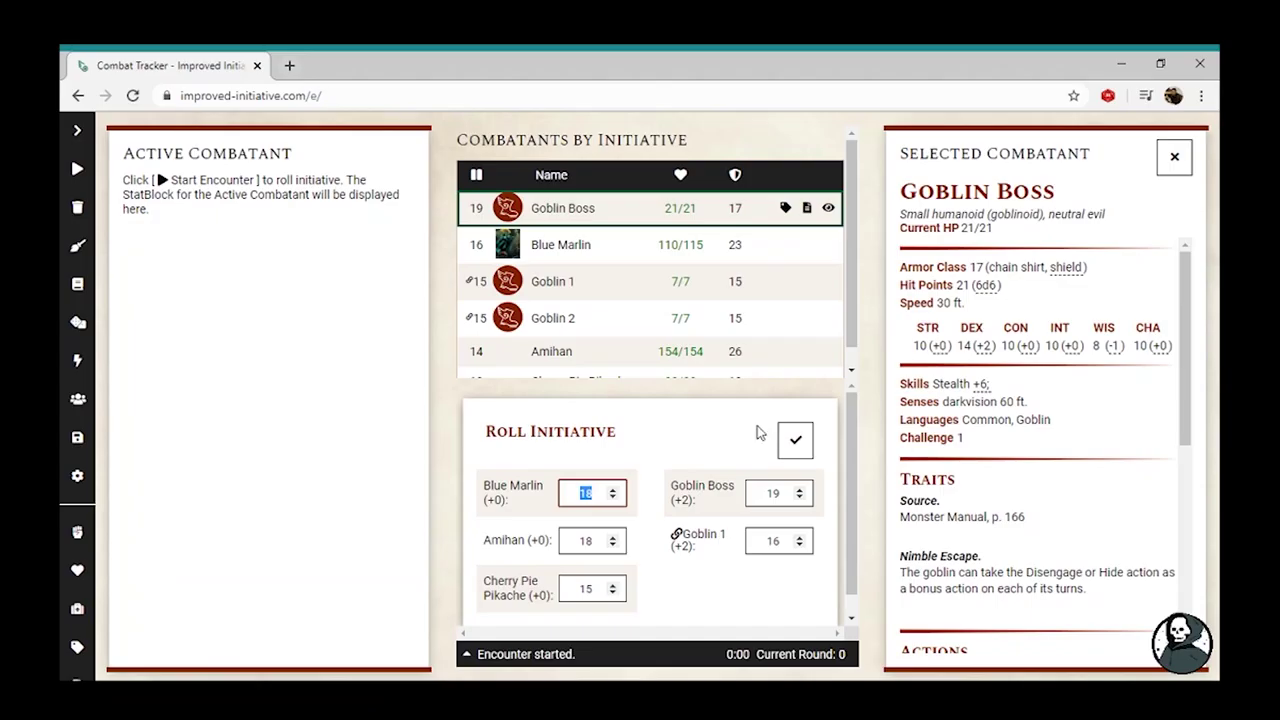
{"action": "left_click", "coordinate": [800, 442]}
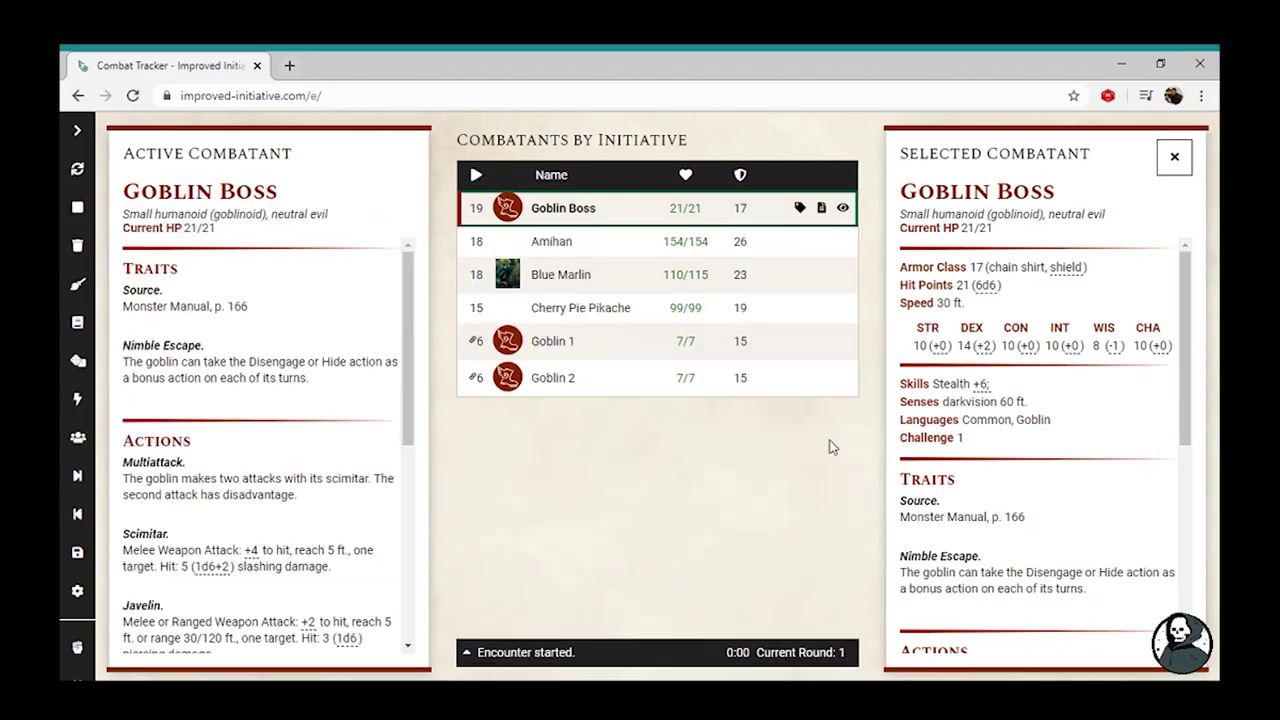
Roll the Goblin Boss's Scimitar attack (+4) and damage (1d6+2) from its stat block, and dismiss both rolls
{"action": "left_click_drag", "start_coordinate": [1184, 275], "coordinate": [1182, 450]}
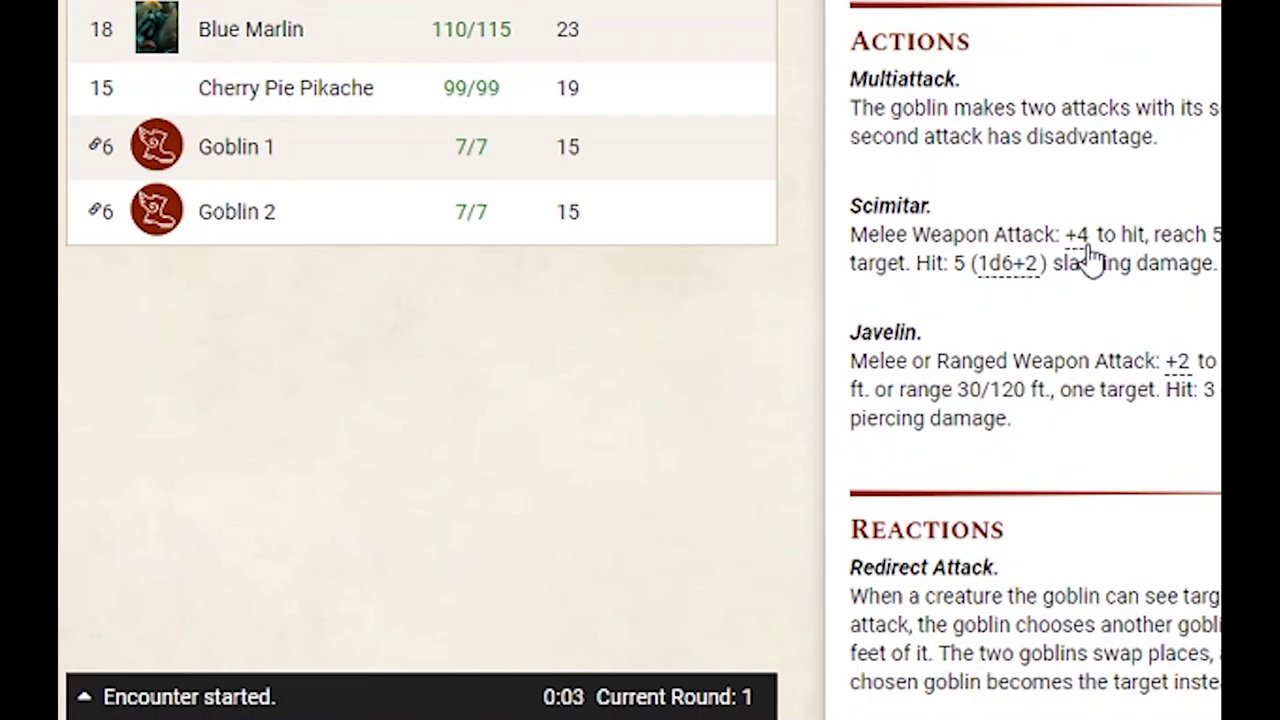
{"action": "left_click", "coordinate": [1030, 393]}
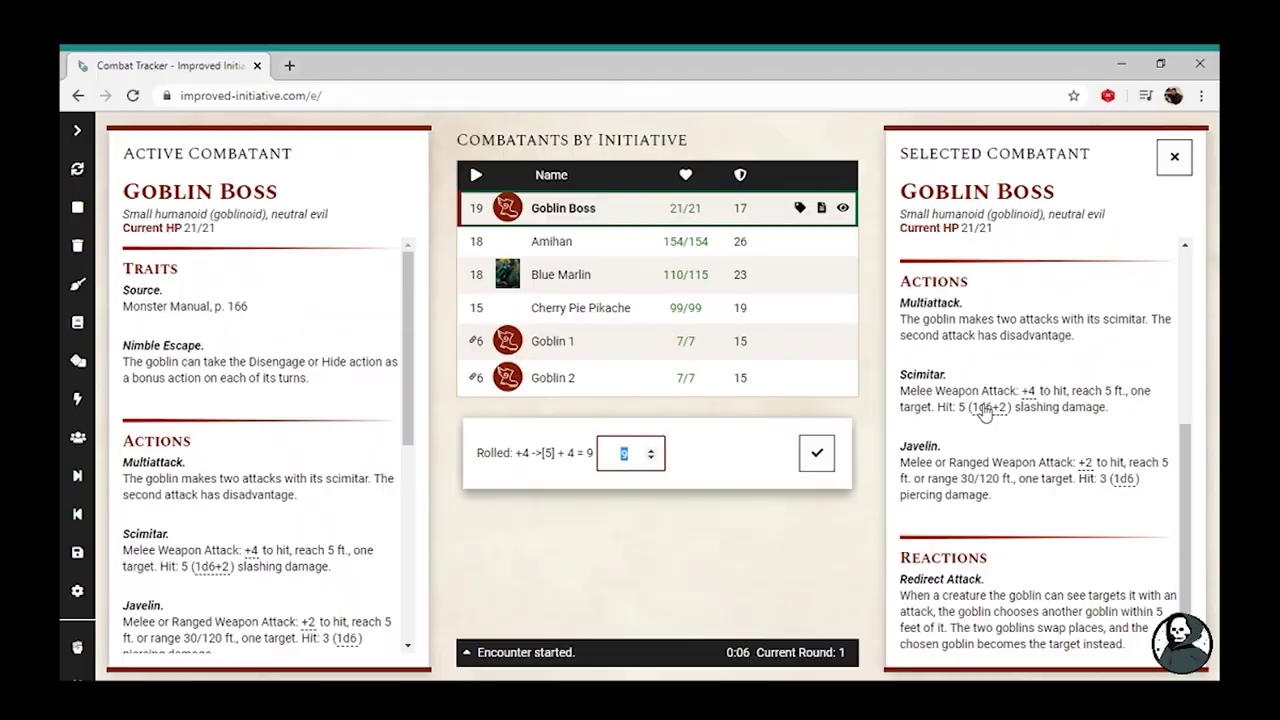
{"action": "left_click", "coordinate": [985, 410]}
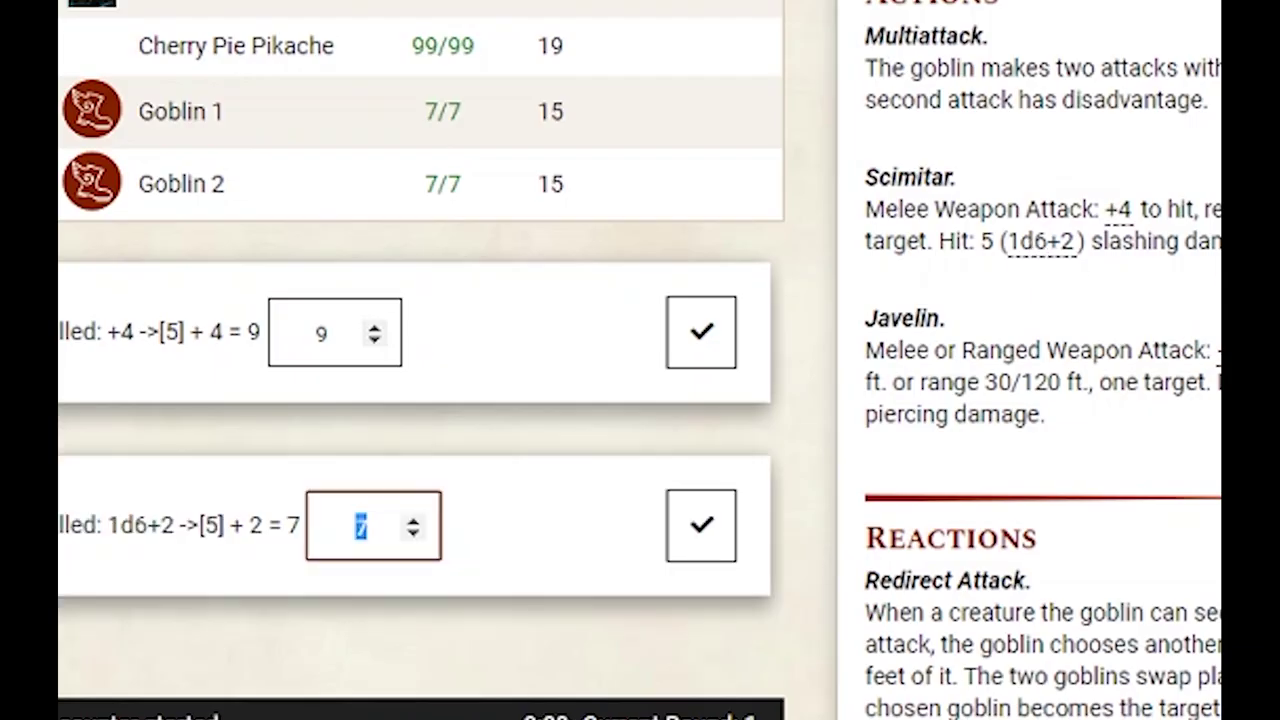
{"action": "left_click", "coordinate": [712, 350]}
{"action": "left_click", "coordinate": [718, 355]}
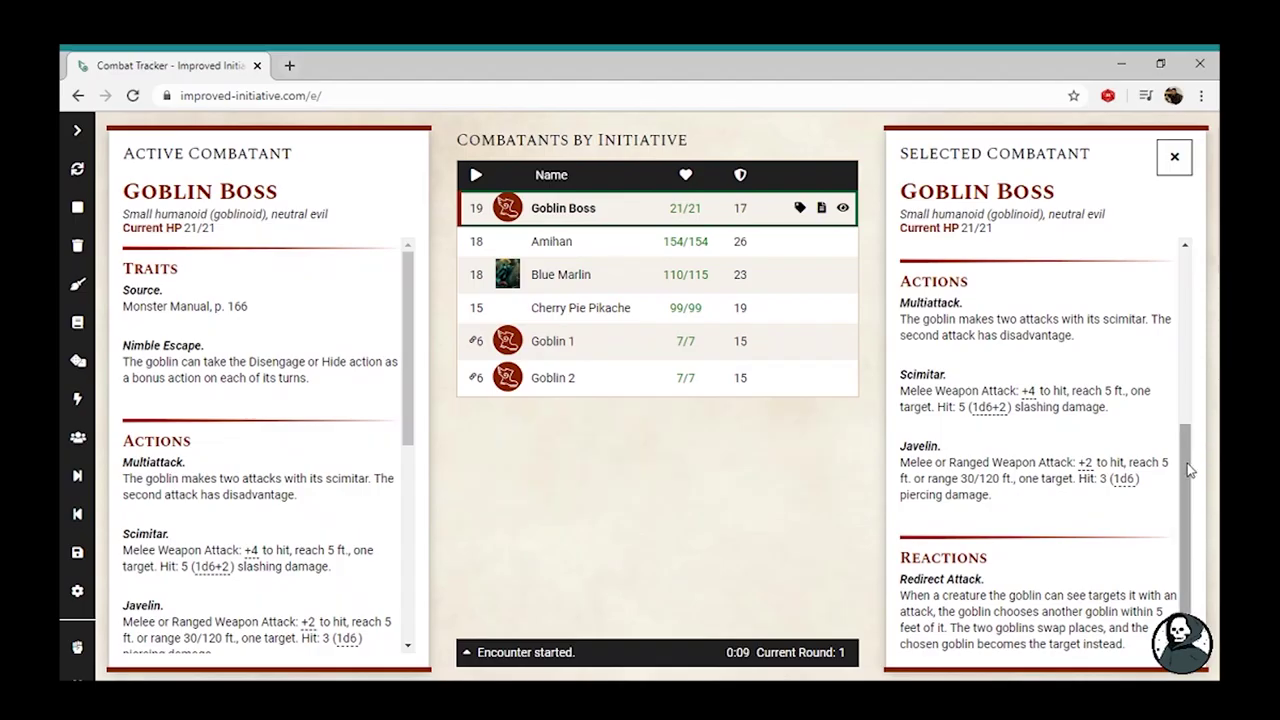
Roll the Goblin Boss's Stealth skill (+6) and Dexterity modifier (+2), dismissing each roll
{"action": "left_click_drag", "start_coordinate": [1187, 463], "coordinate": [1185, 273]}
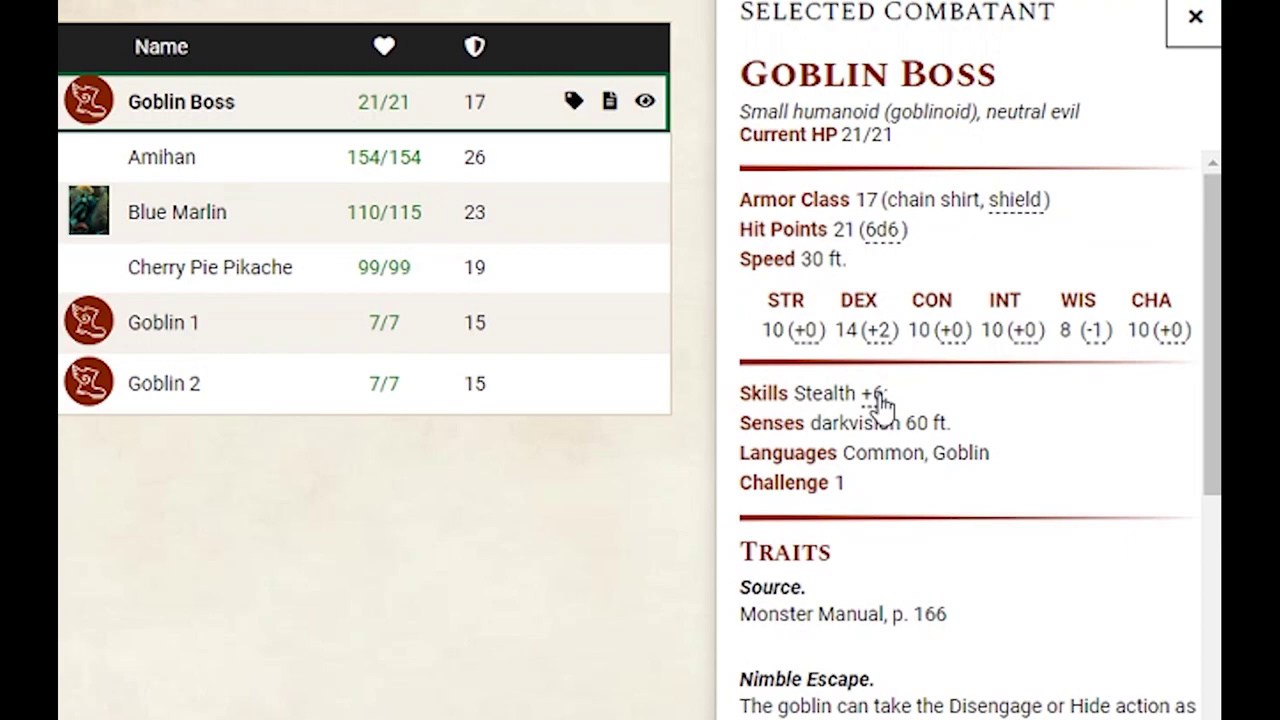
{"action": "left_click", "coordinate": [878, 396]}
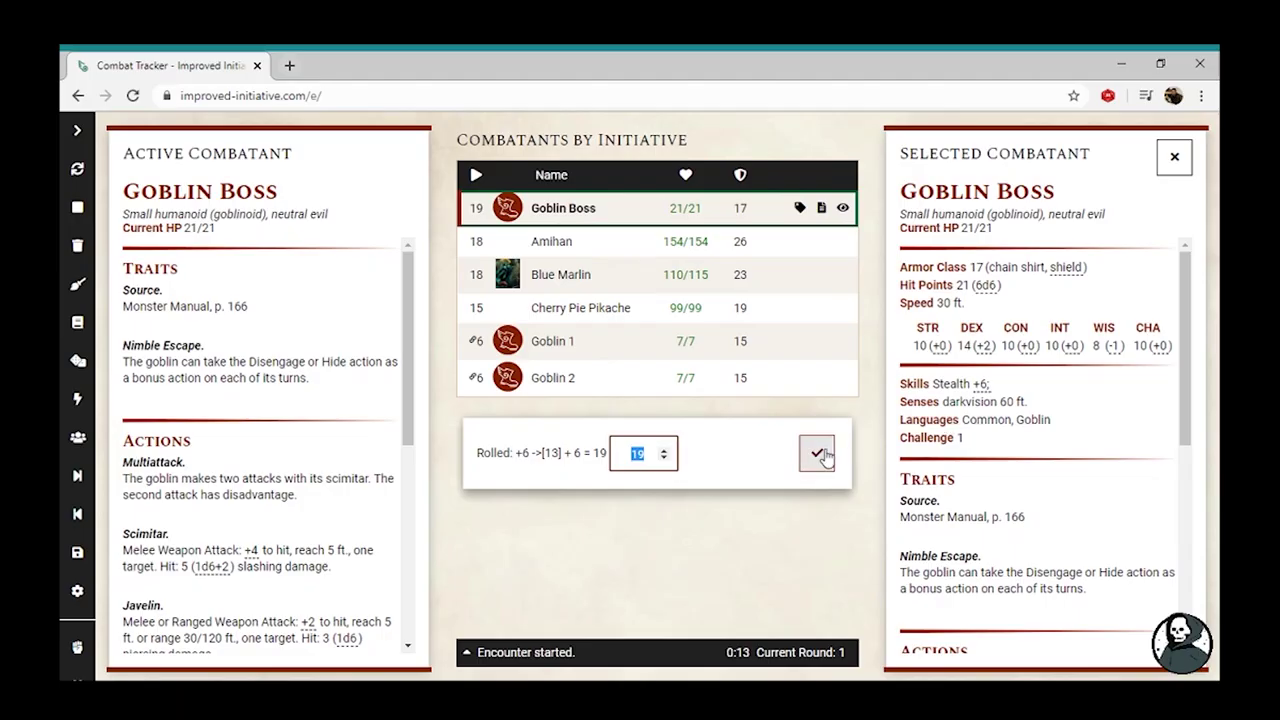
{"action": "left_click", "coordinate": [600, 506]}
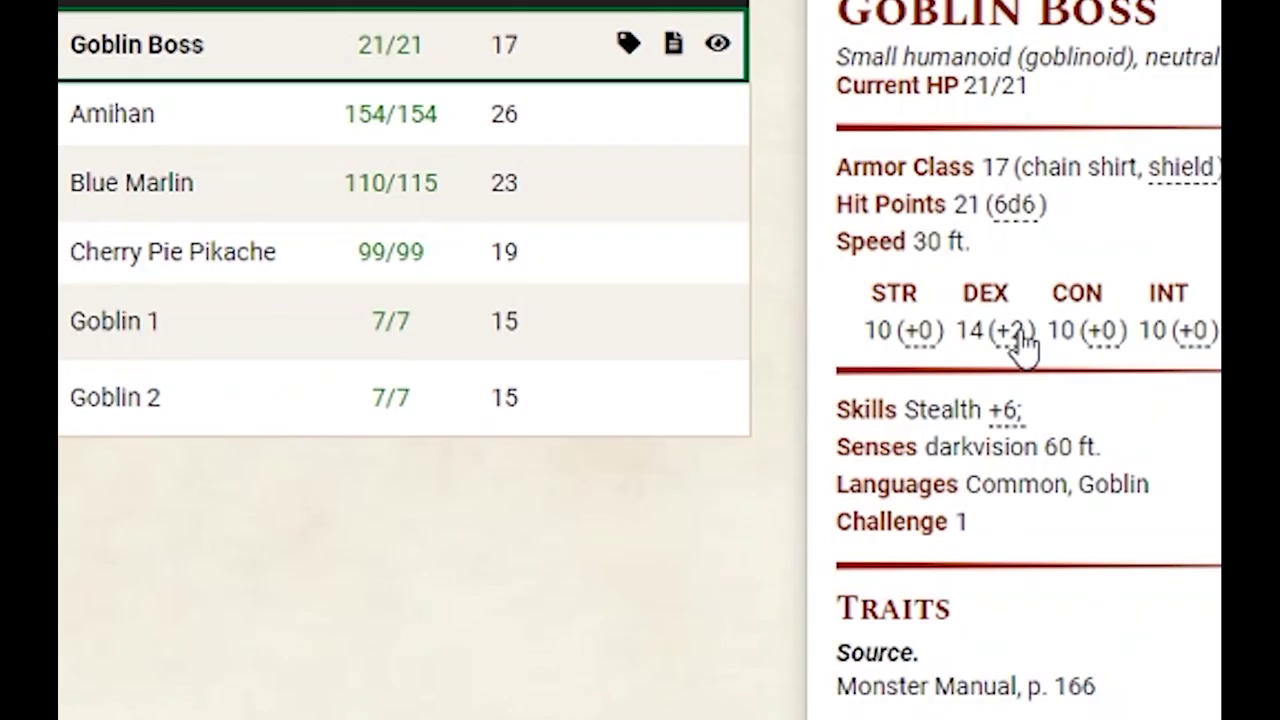
{"action": "left_click", "coordinate": [1024, 338]}
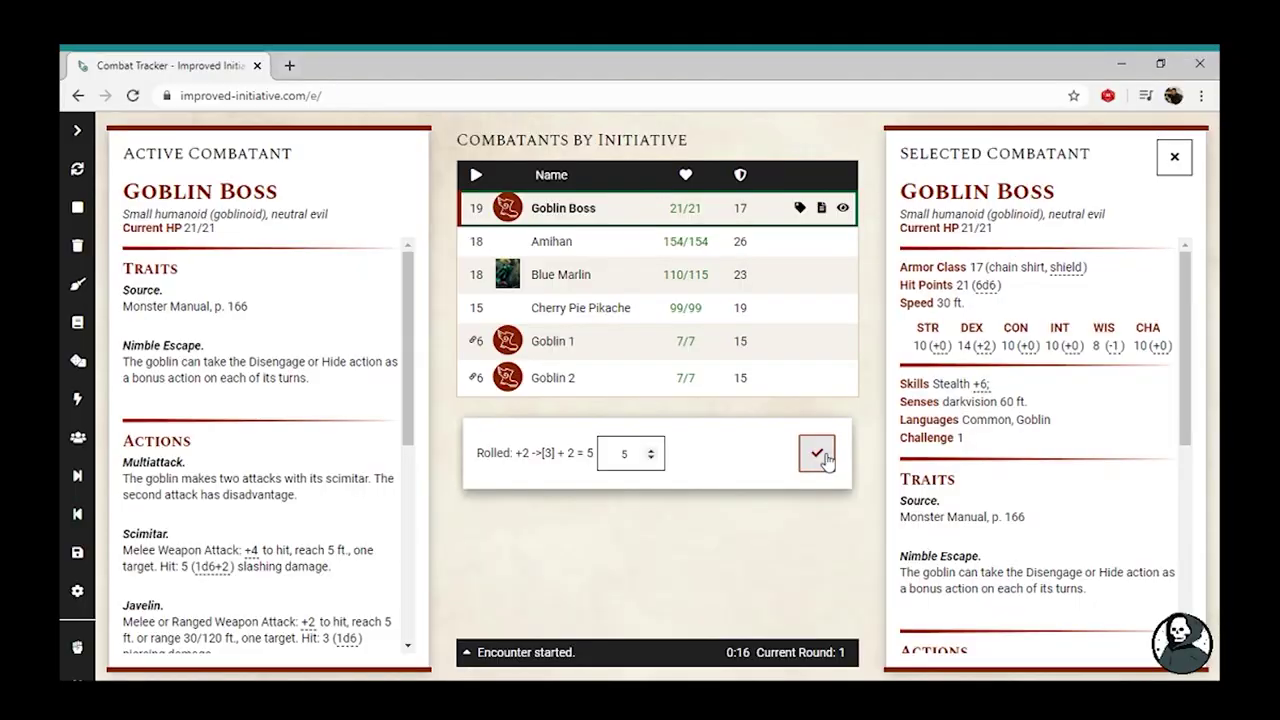
{"action": "left_click", "coordinate": [692, 565]}
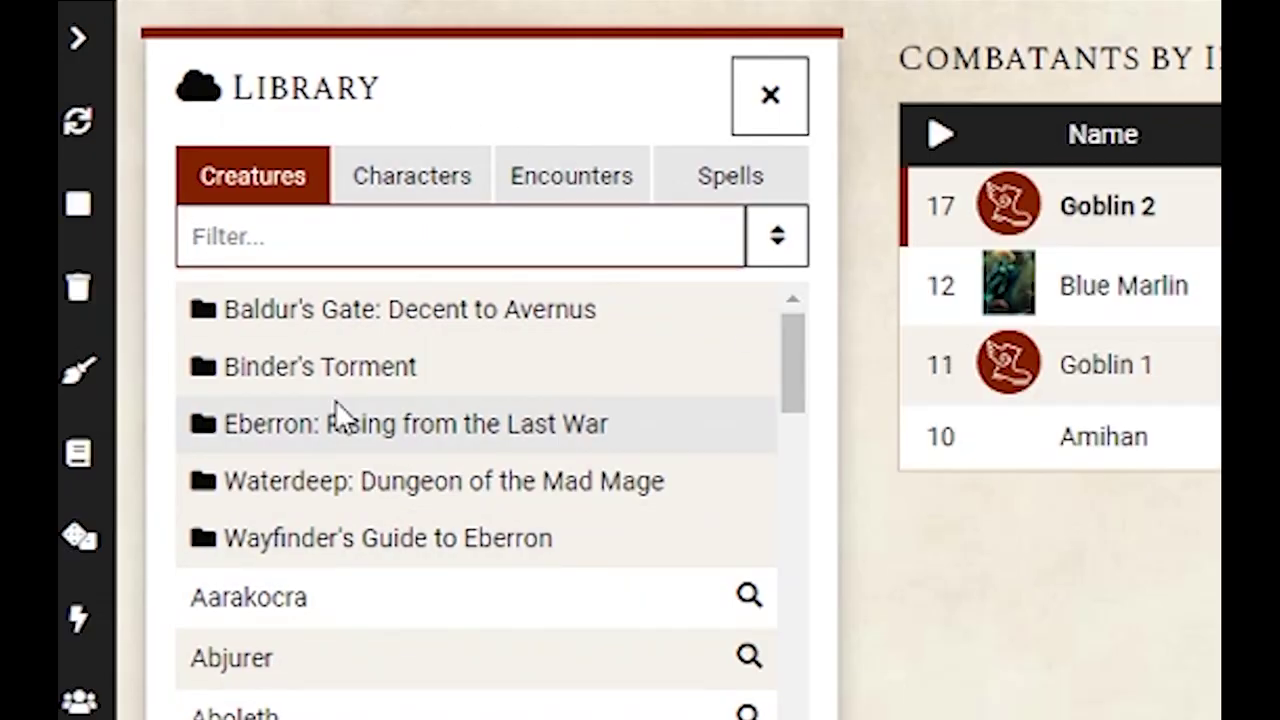
Browse the library's Characters, Encounters and Spells listings and pick the Alarm spell
{"action": "left_click", "coordinate": [407, 194]}
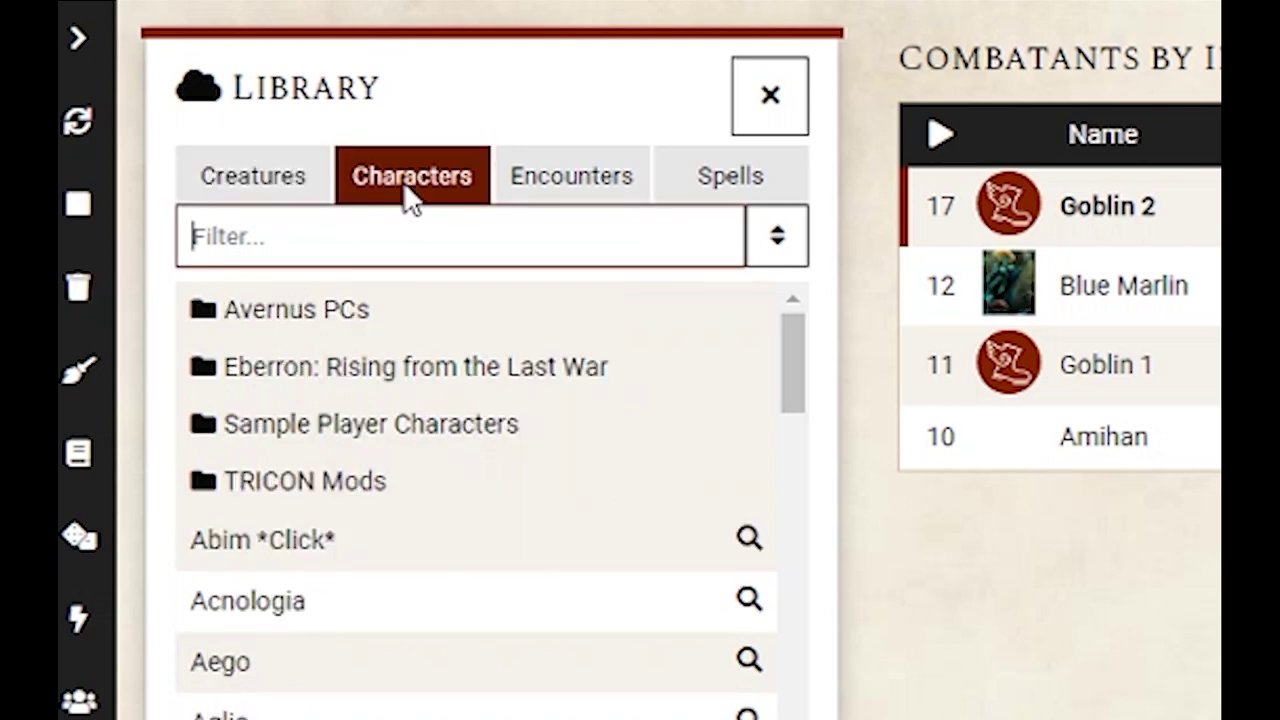
{"action": "left_click", "coordinate": [586, 196]}
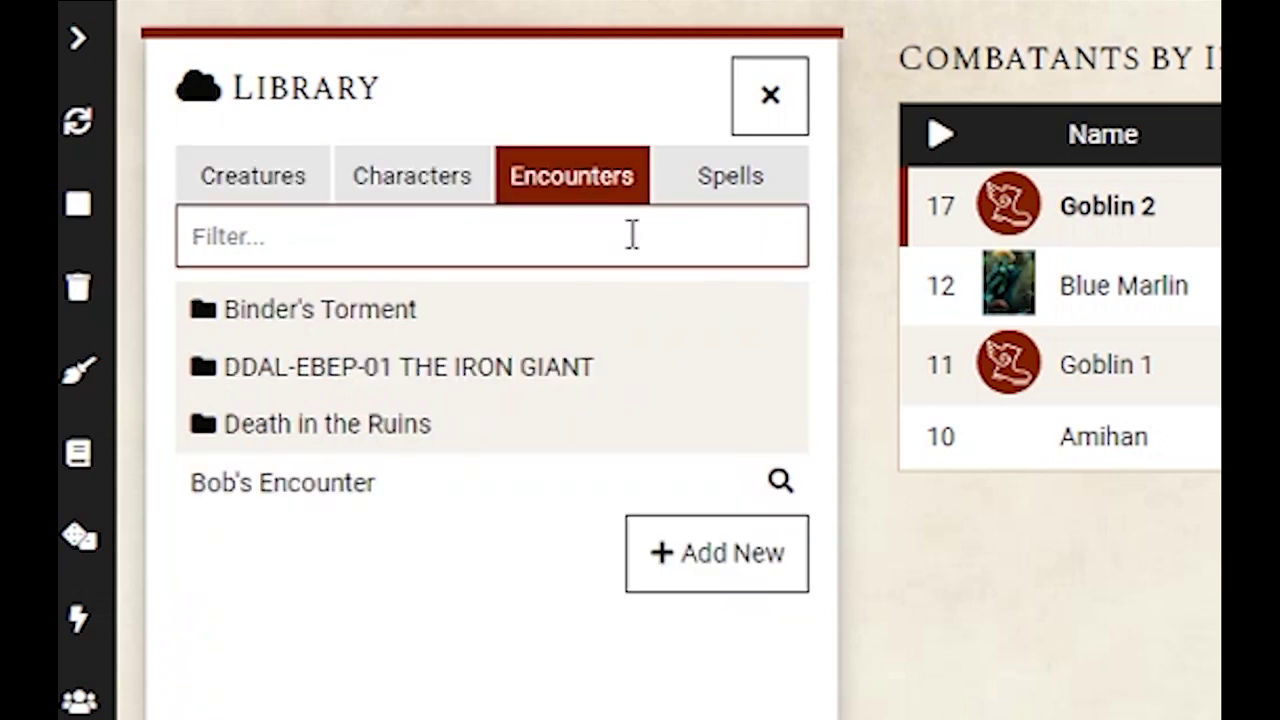
{"action": "left_click", "coordinate": [733, 195]}
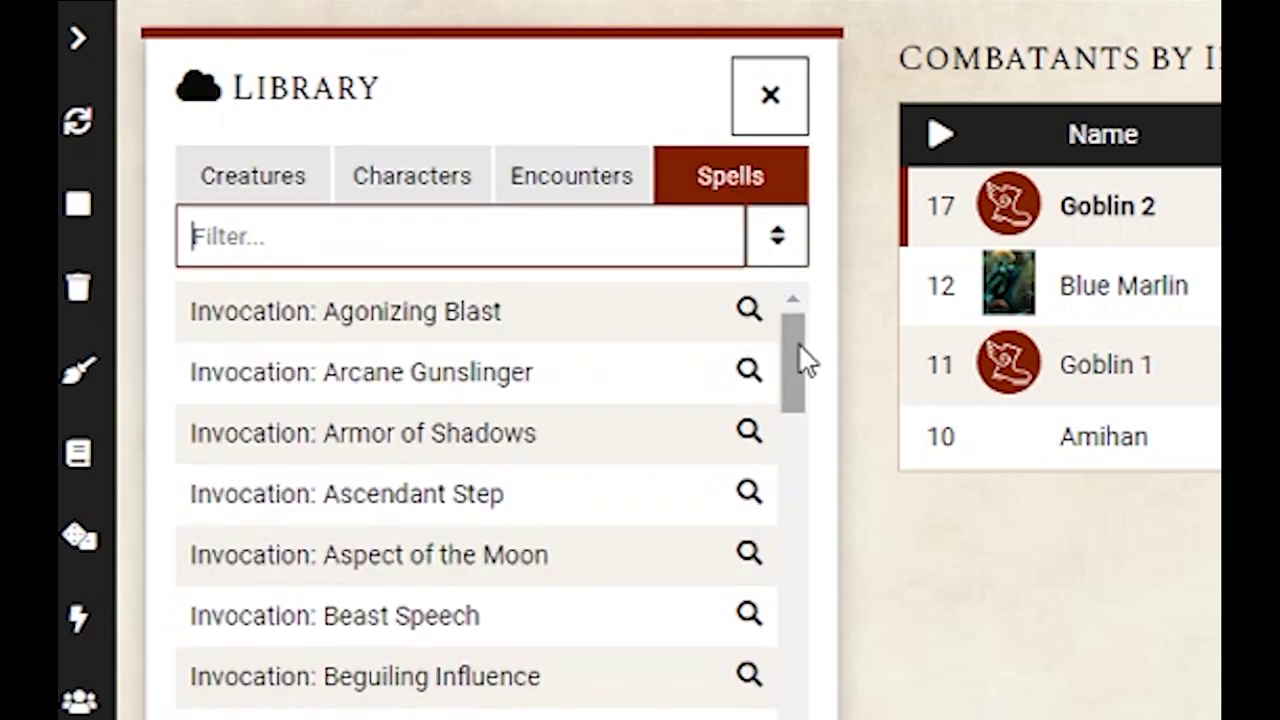
{"action": "left_click_drag", "start_coordinate": [798, 342], "coordinate": [815, 716]}
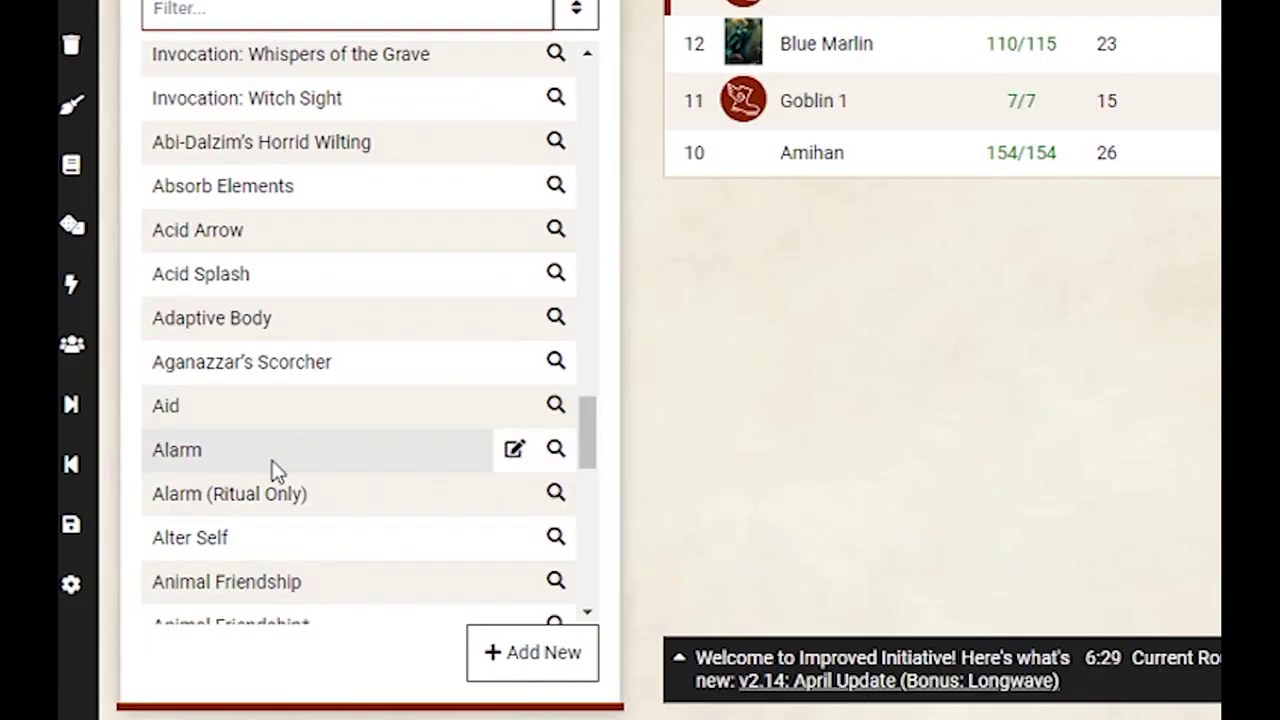
{"action": "left_click", "coordinate": [270, 462]}
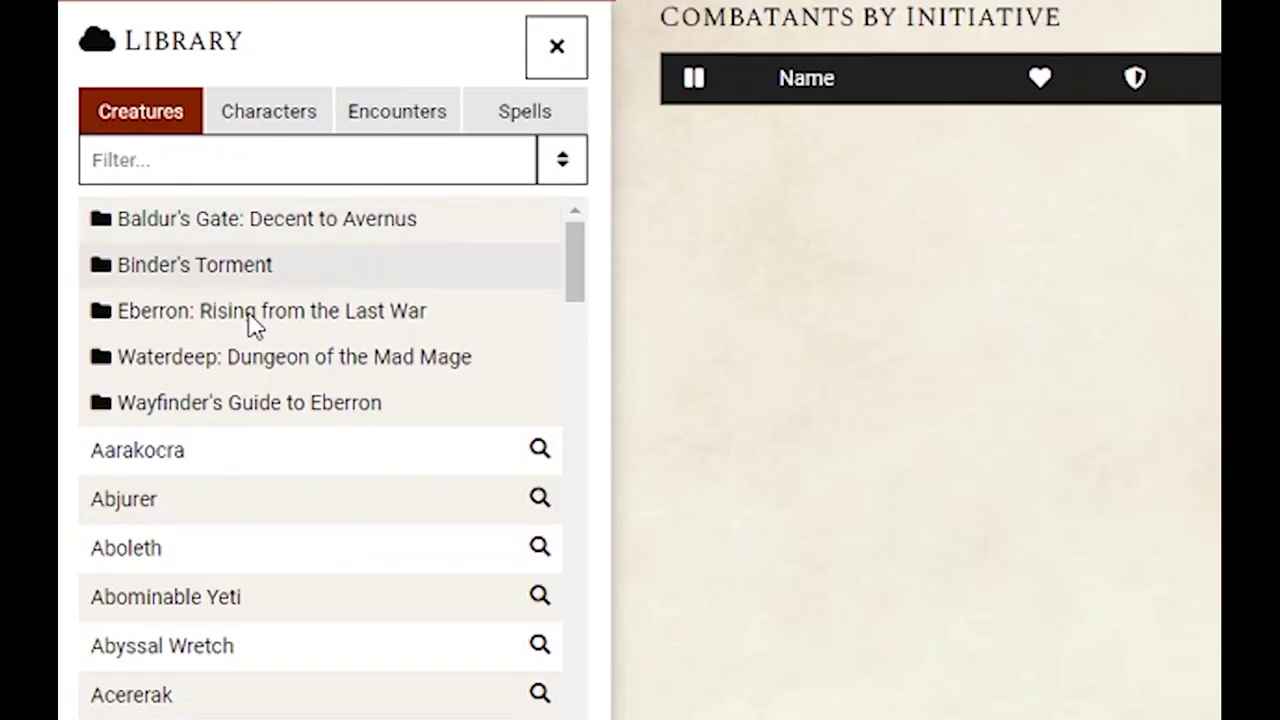
Filter the library's creatures by "gob" and add two Goblins to the combat
{"action": "mouse_move", "coordinate": [286, 393]}
{"action": "left_click_drag", "start_coordinate": [570, 266], "coordinate": [598, 718]}
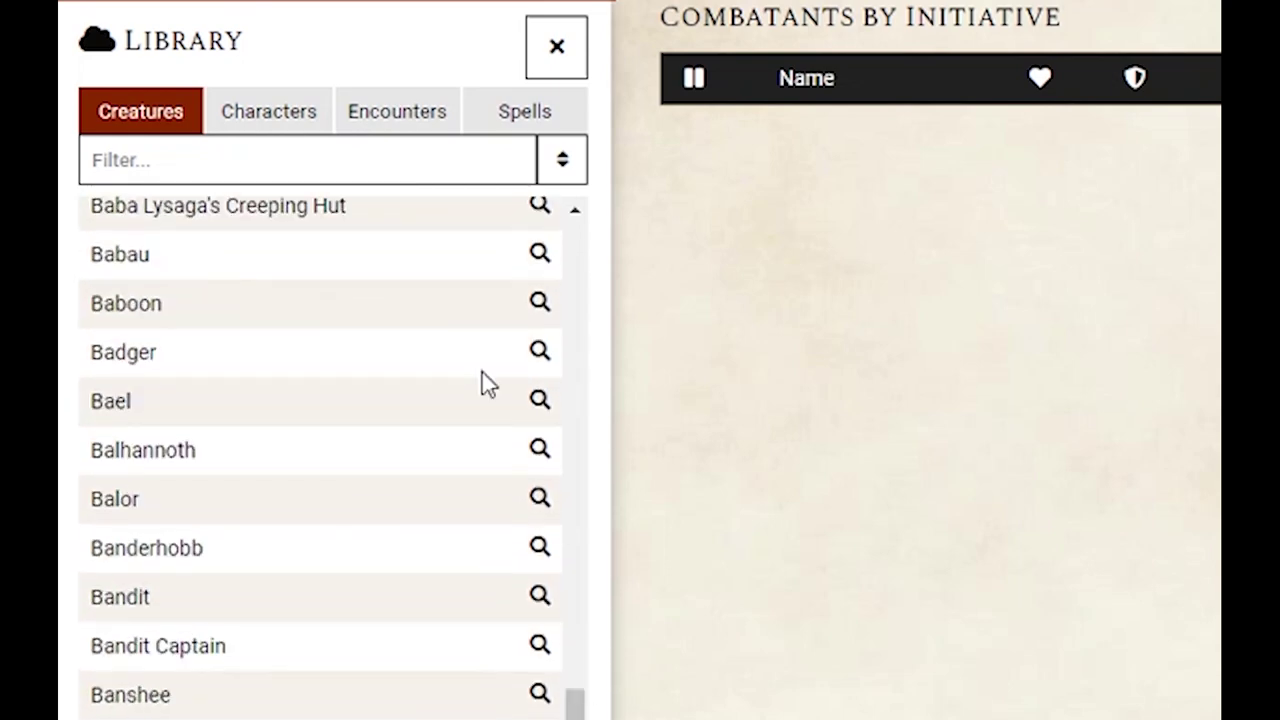
{"action": "left_click", "coordinate": [388, 172]}
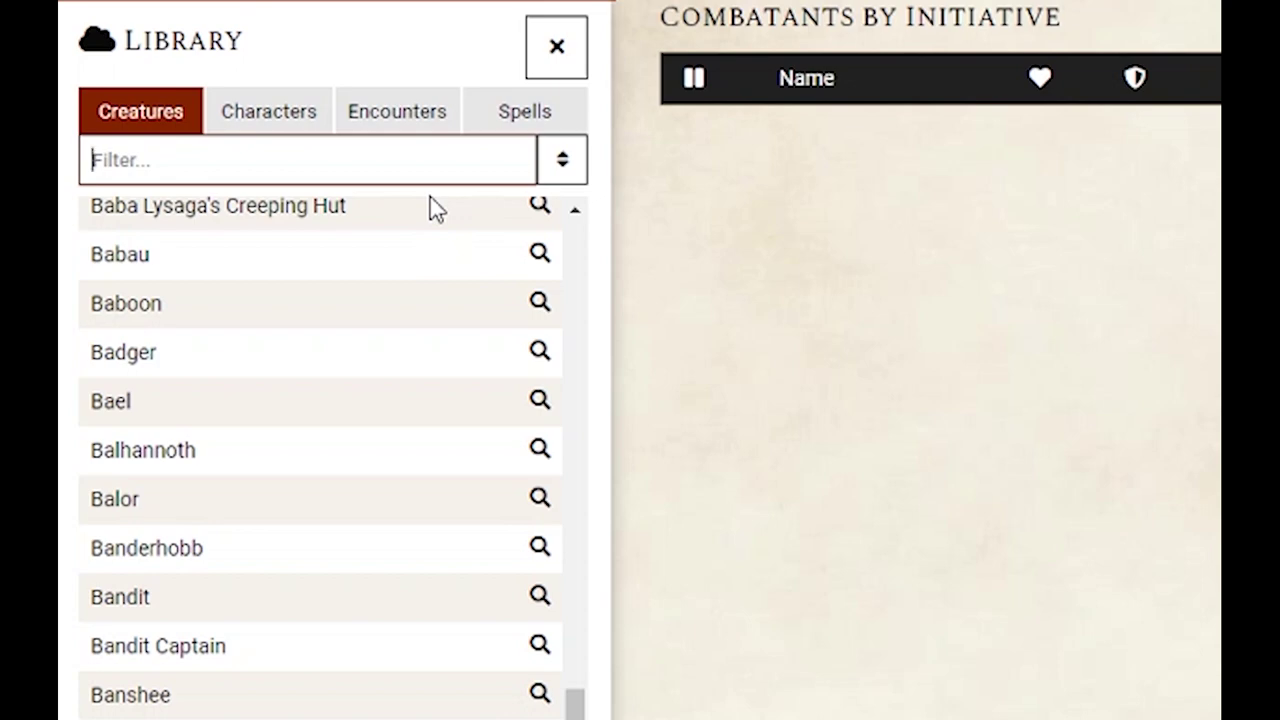
{"action": "type", "text": "gob"}
{"action": "left_click", "coordinate": [260, 268]}
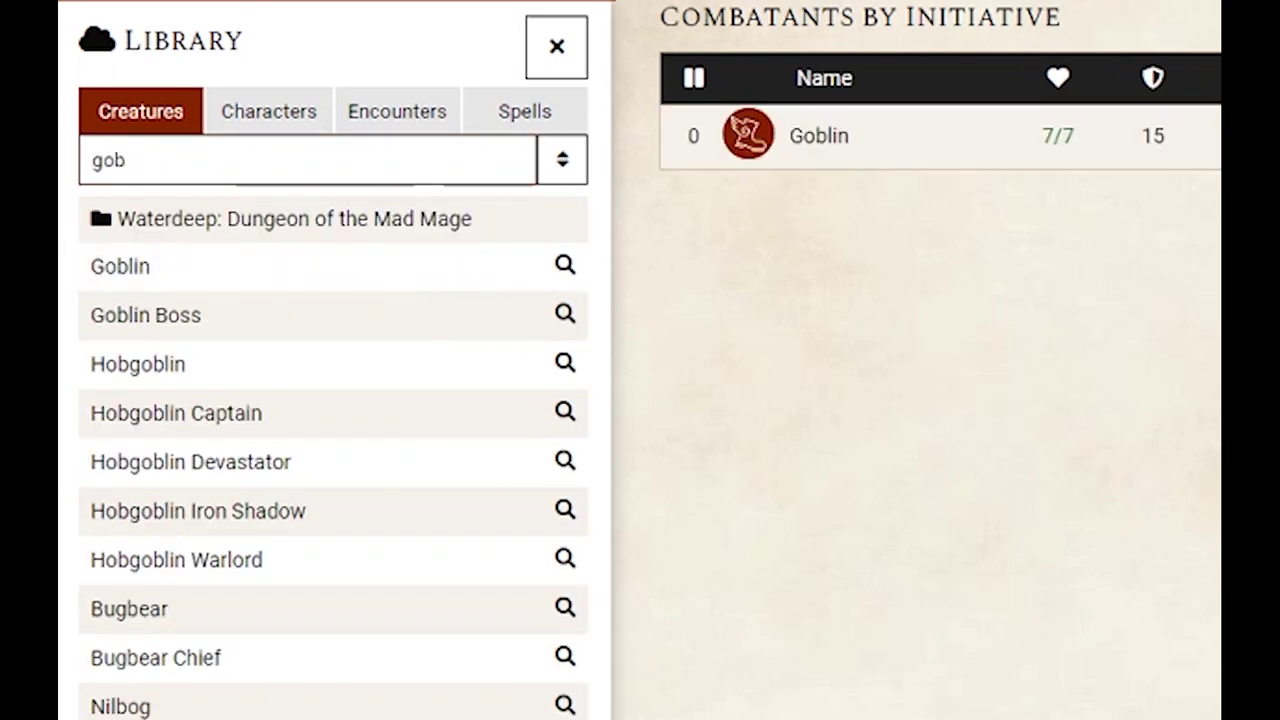
{"action": "left_click", "coordinate": [187, 290]}
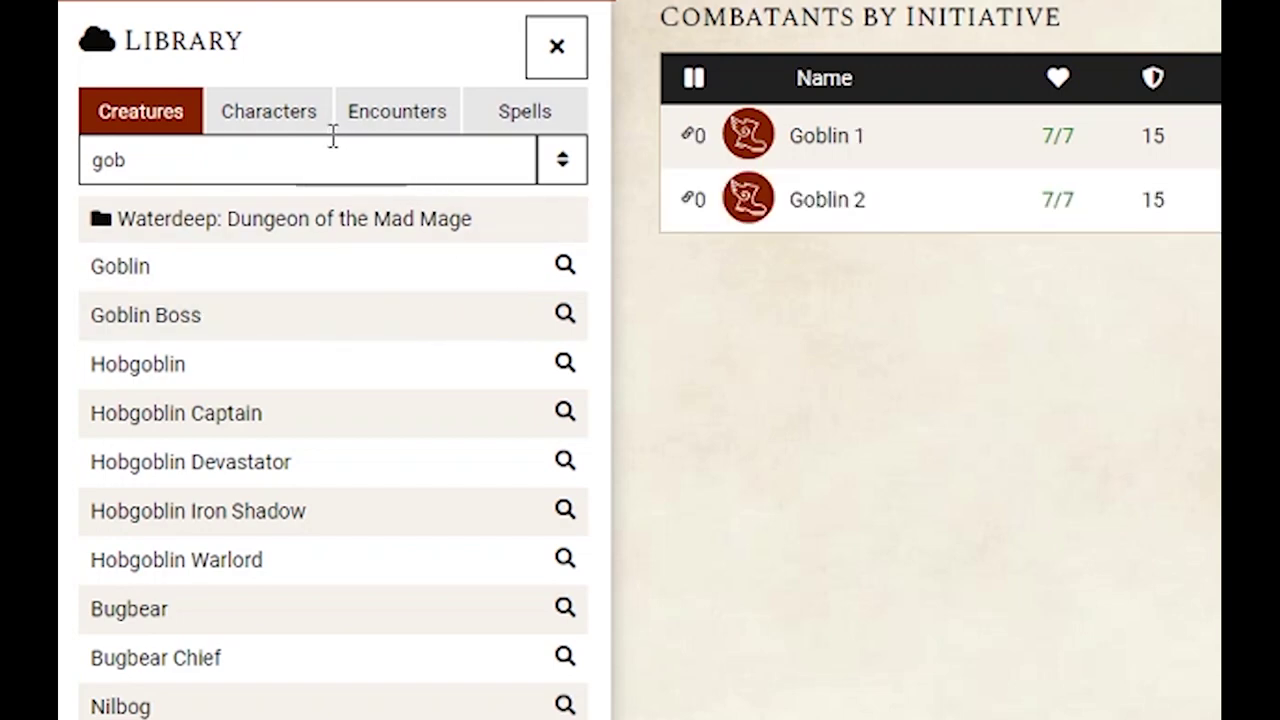
Add the characters Amihan and Blue Marlin from the library to the combat
{"action": "left_click", "coordinate": [279, 138]}
{"action": "left_click_drag", "start_coordinate": [575, 252], "coordinate": [583, 306]}
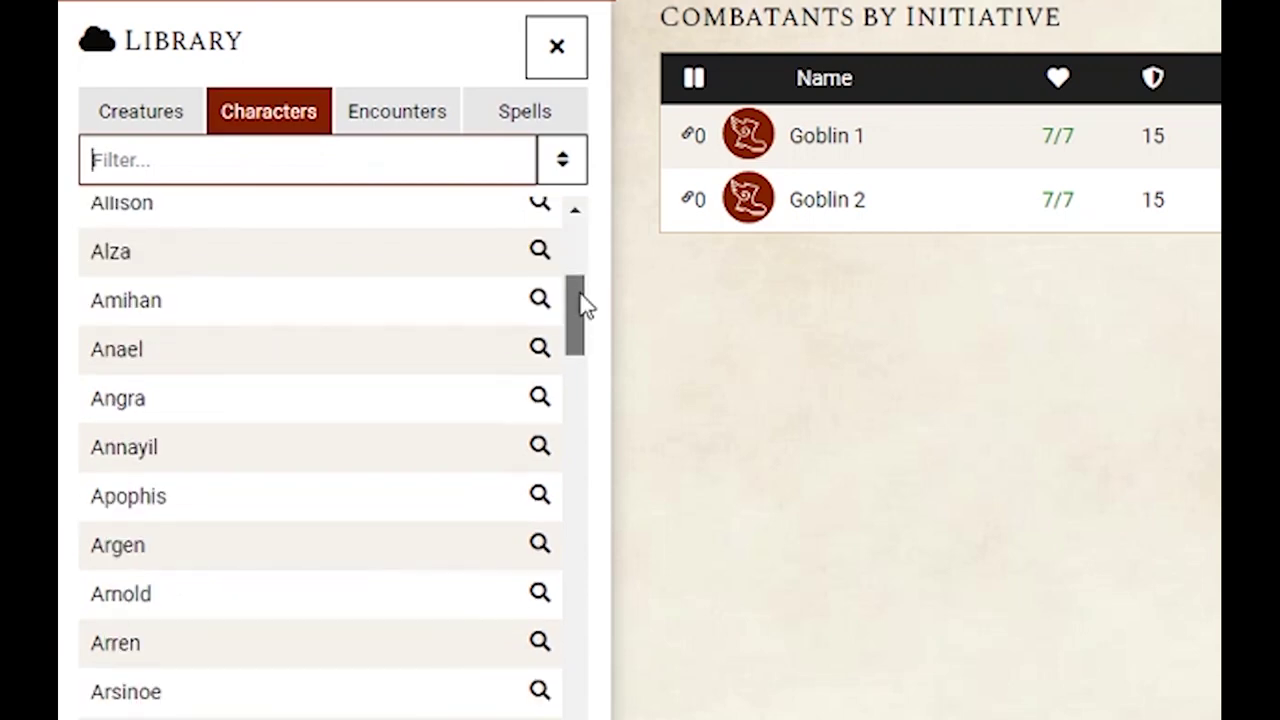
{"action": "left_click", "coordinate": [277, 298]}
{"action": "scroll", "coordinate": [509, 414], "scroll_direction": "down", "scroll_amount": 5}
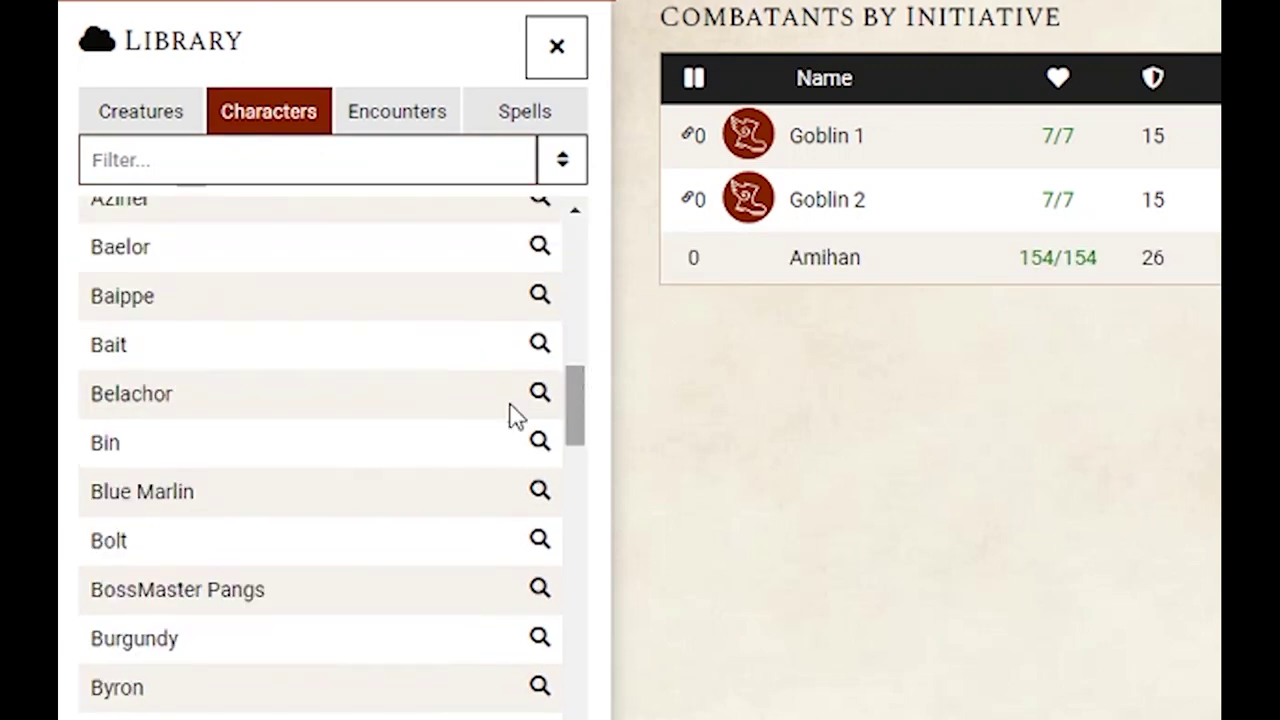
{"action": "left_click", "coordinate": [285, 495]}
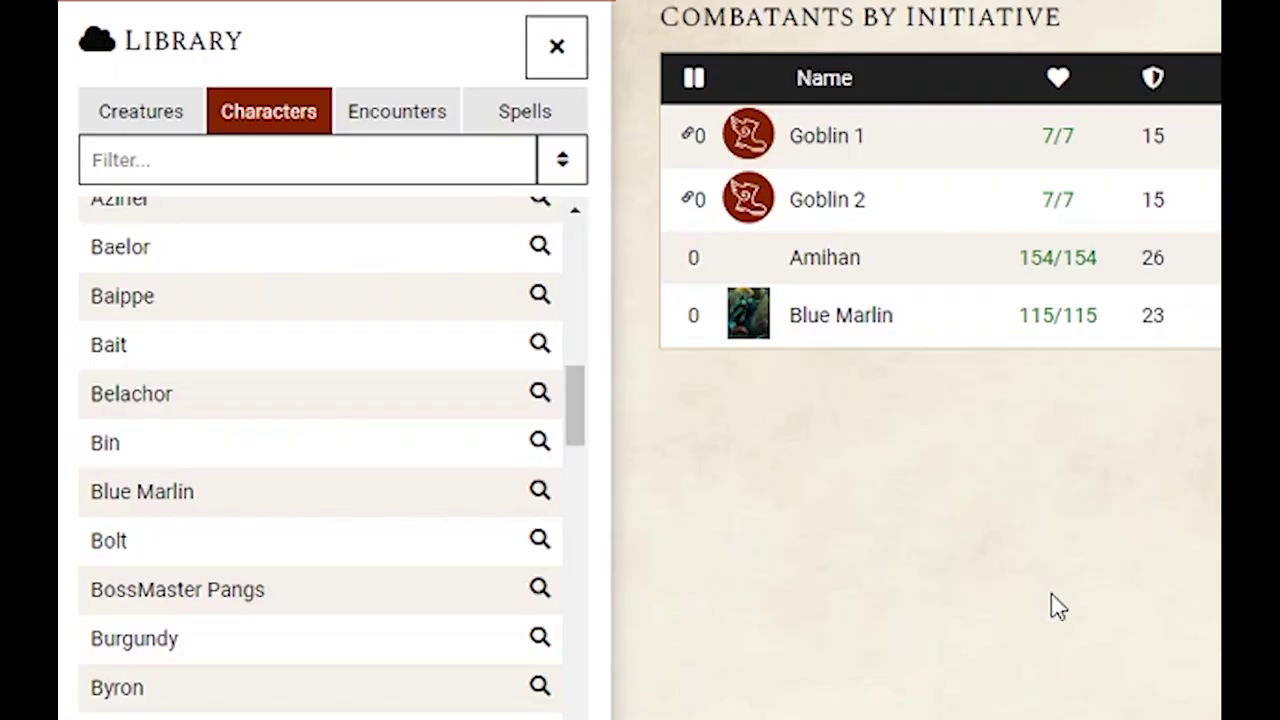
Select Goblin 1 among the combatants and review its stat block down to the Actions section
{"action": "mouse_move", "coordinate": [532, 312]}
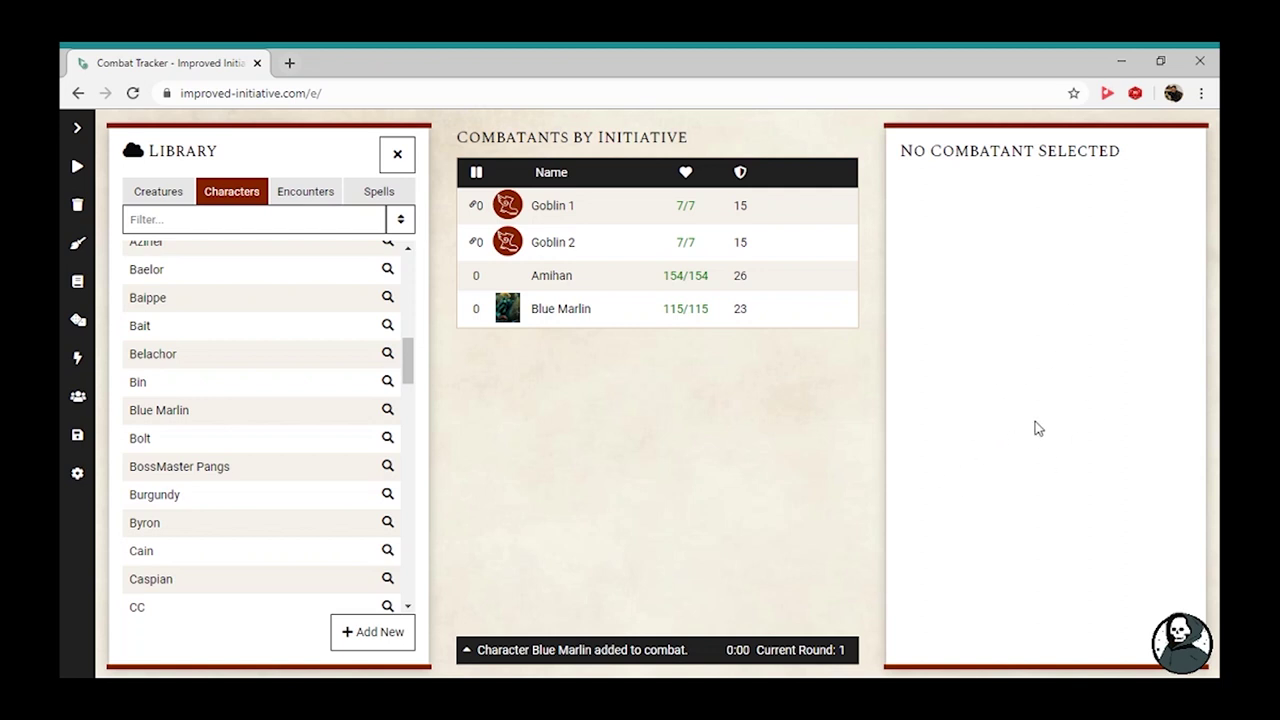
{"action": "left_click", "coordinate": [586, 220]}
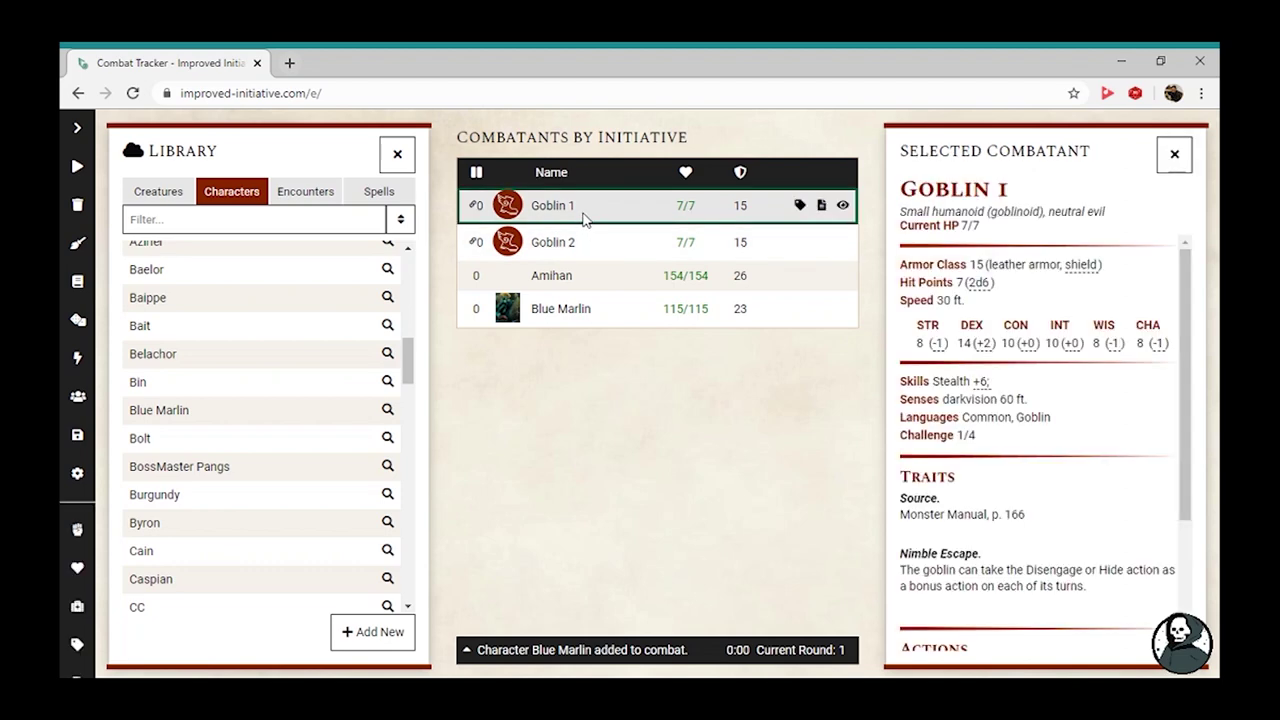
{"action": "mouse_move", "coordinate": [1187, 281]}
{"action": "left_mouse_down"}
{"action": "mouse_move", "coordinate": [1181, 363]}
{"action": "mouse_move", "coordinate": [1171, 283]}
{"action": "left_mouse_up"}
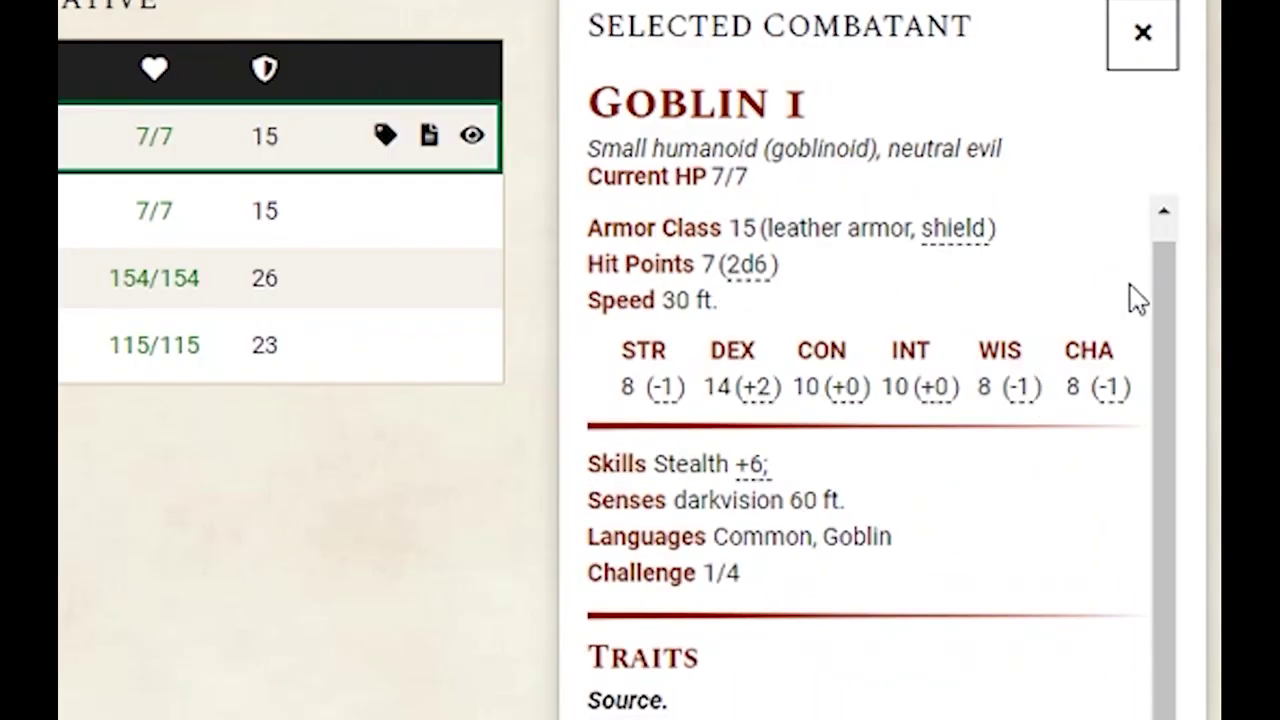
{"action": "triple_click", "coordinate": [1180, 300]}
{"action": "left_click_drag", "start_coordinate": [1171, 317], "coordinate": [1177, 348]}
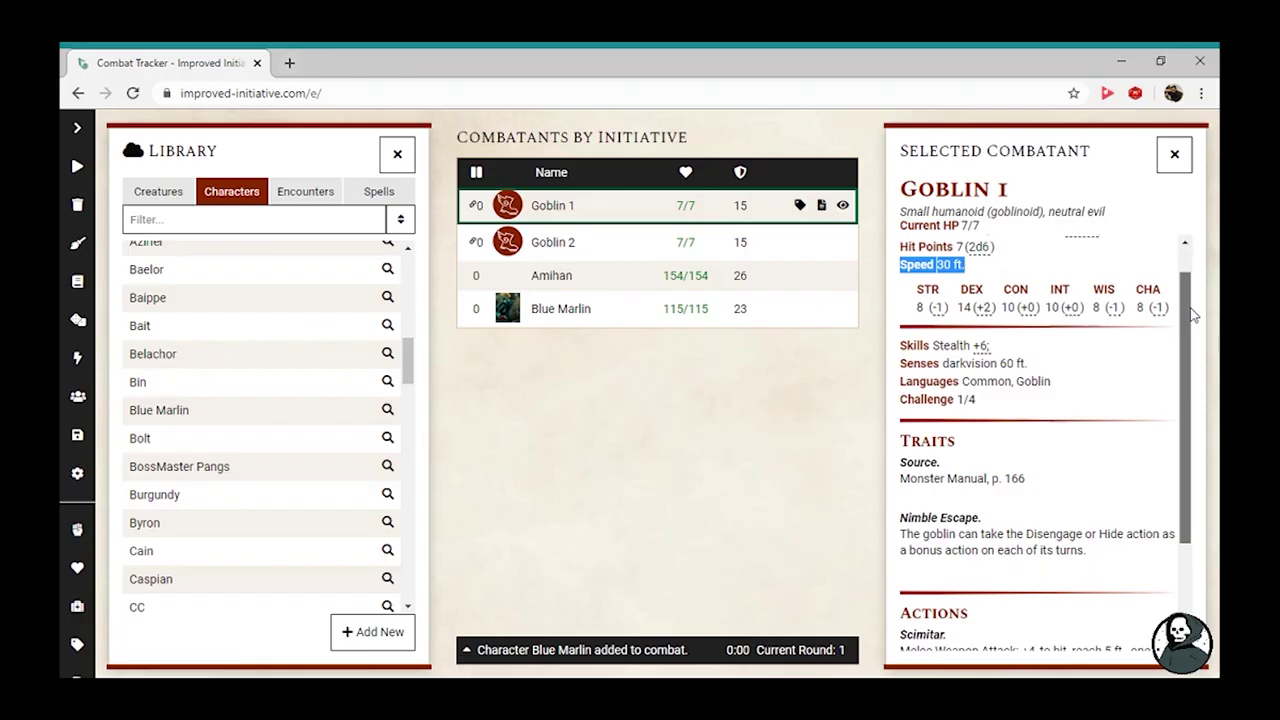
{"action": "left_click_drag", "start_coordinate": [1192, 316], "coordinate": [1147, 541]}
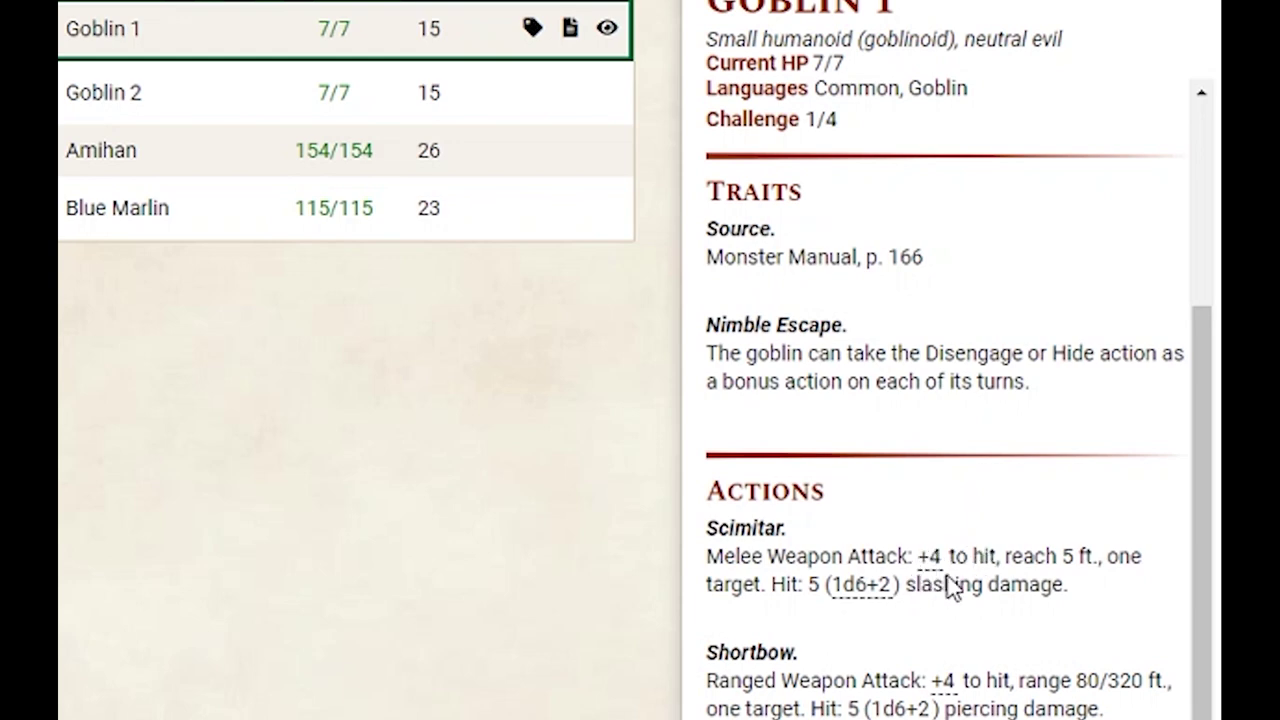
Roll Goblin 1's Scimitar attack (+4) and damage (1d6+2), and apply 5 damage to Blue Marlin
{"action": "left_click", "coordinate": [932, 557]}
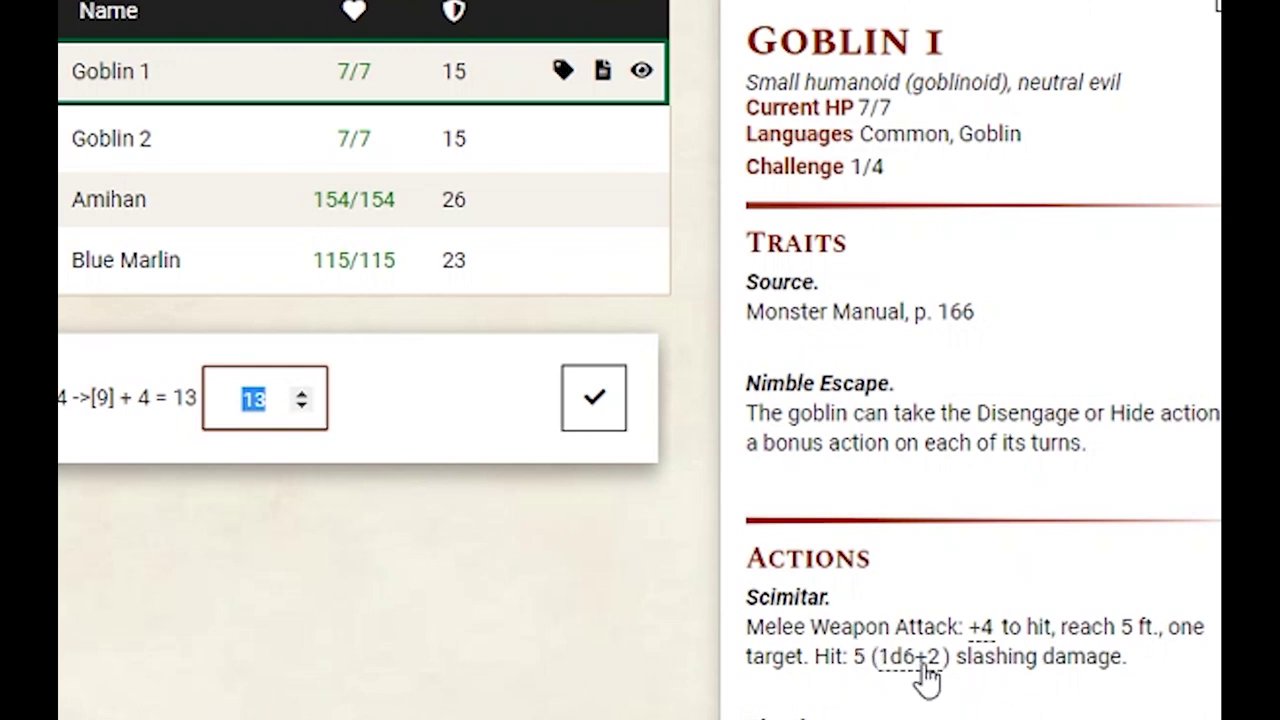
{"action": "left_click", "coordinate": [926, 670]}
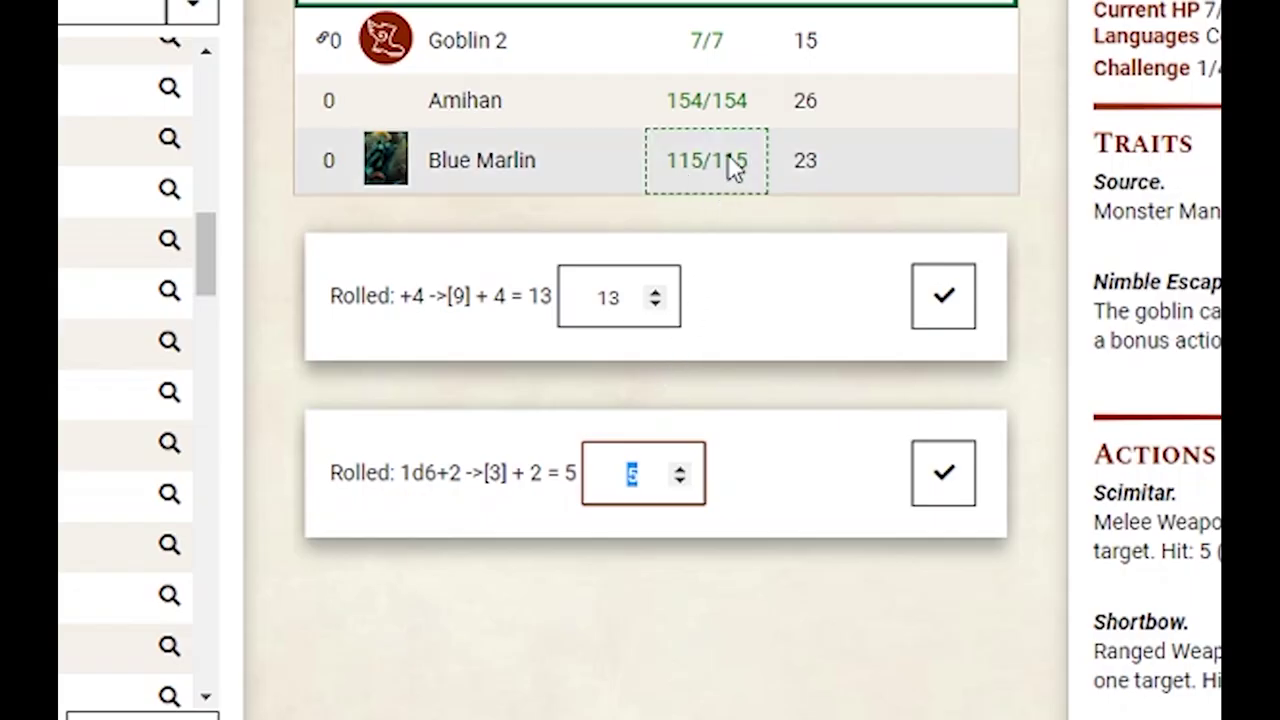
{"action": "left_click", "coordinate": [728, 166]}
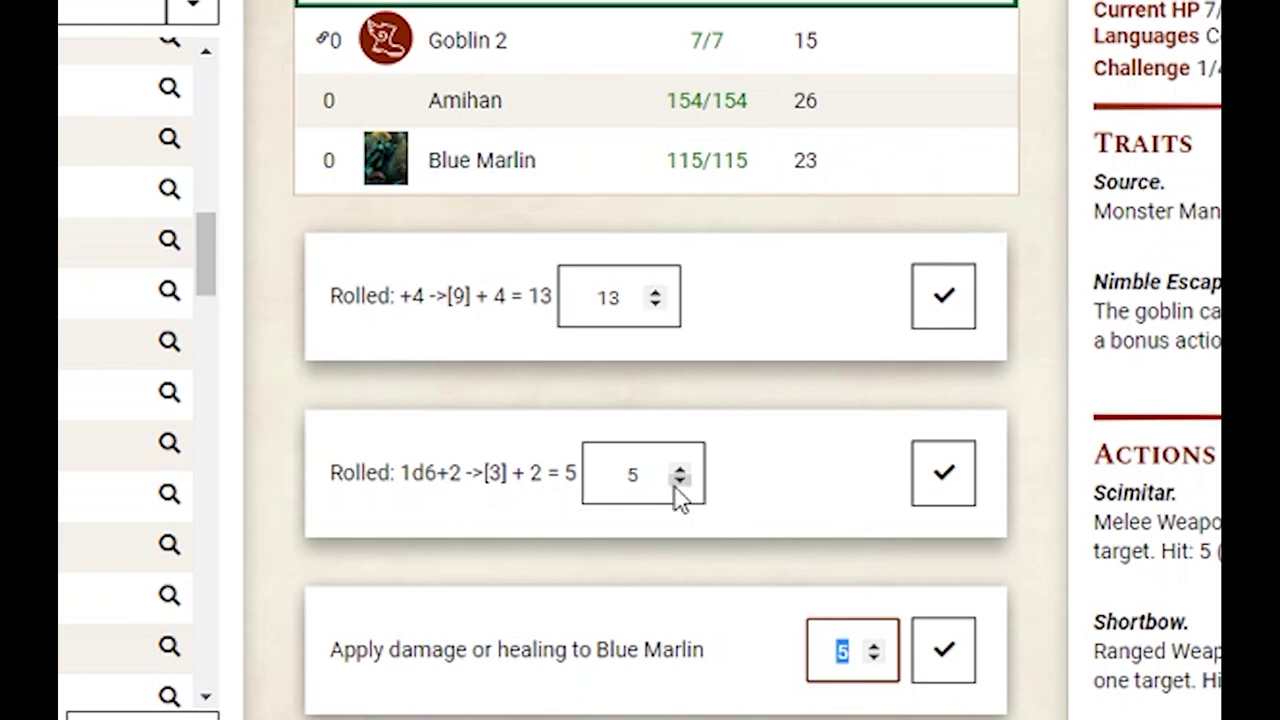
{"action": "left_click", "coordinate": [849, 660]}
{"action": "left_click", "coordinate": [945, 651]}
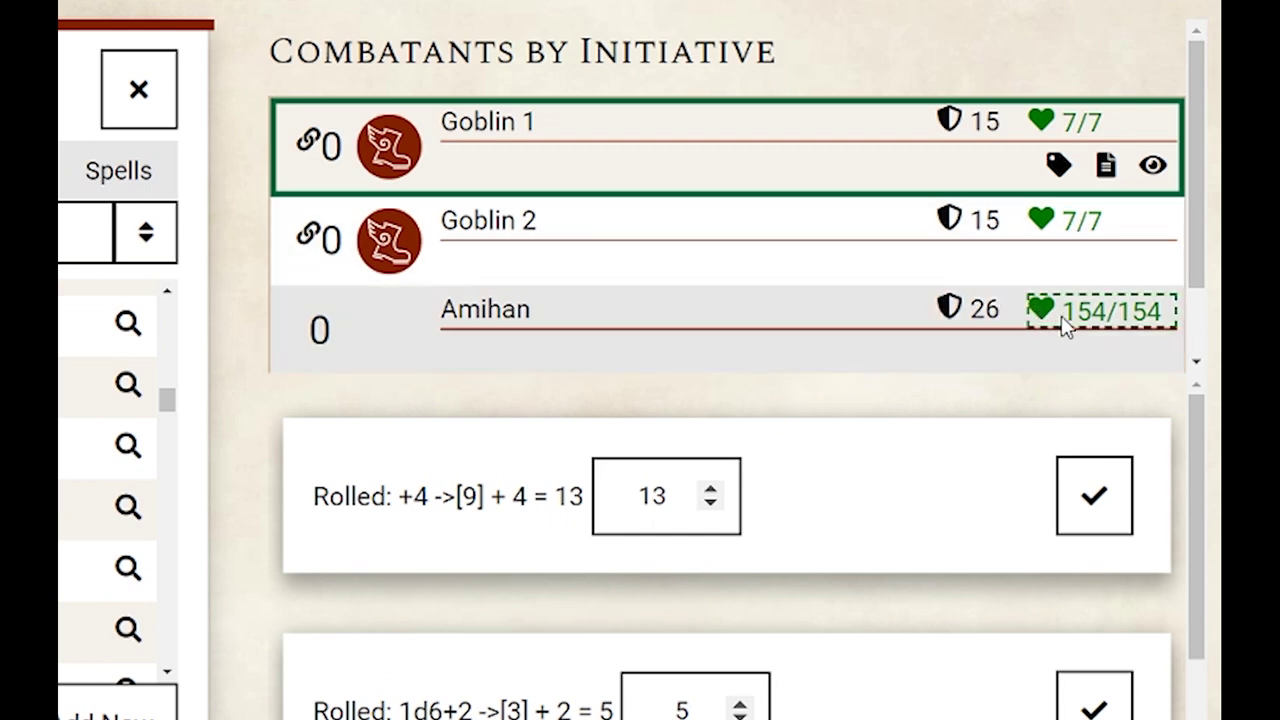
Start the encounter with initiative rolls of 10 for Amihan and 12 for Blue Marlin, accepting the goblins' automatic rolls
{"action": "scroll", "coordinate": [1163, 338], "scroll_direction": "down", "scroll_amount": 1}
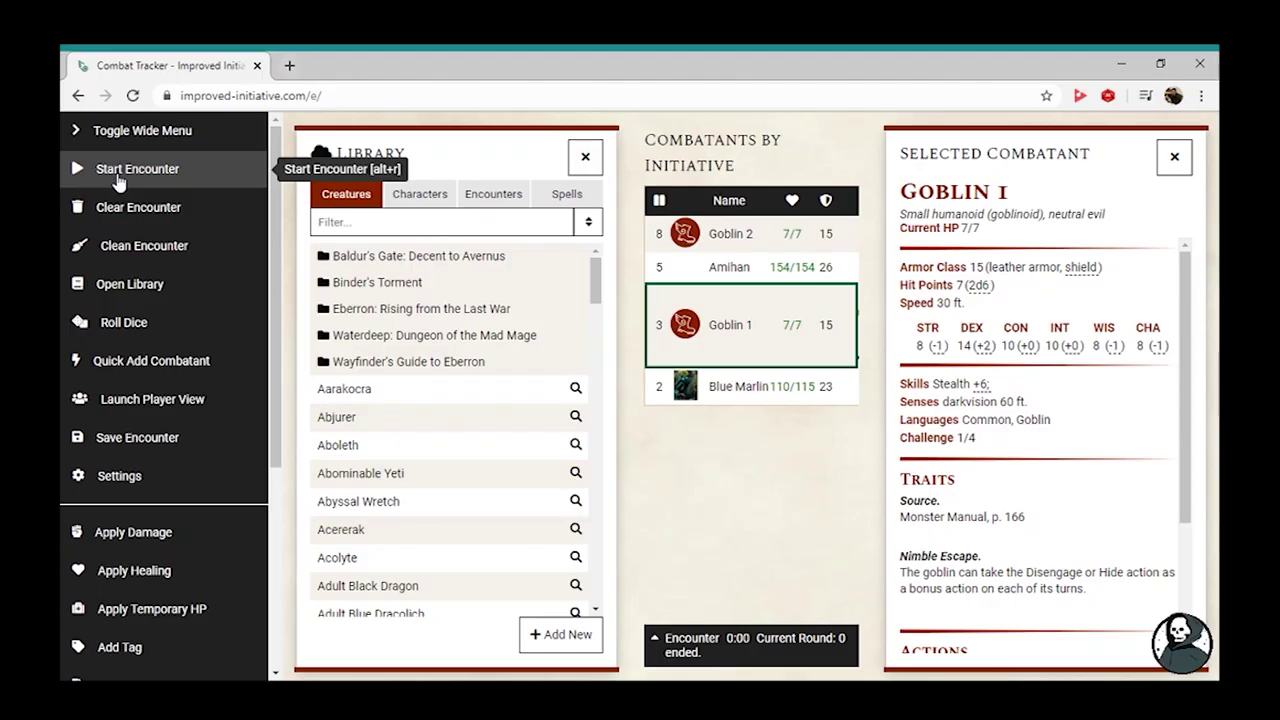
{"action": "left_click", "coordinate": [118, 176]}
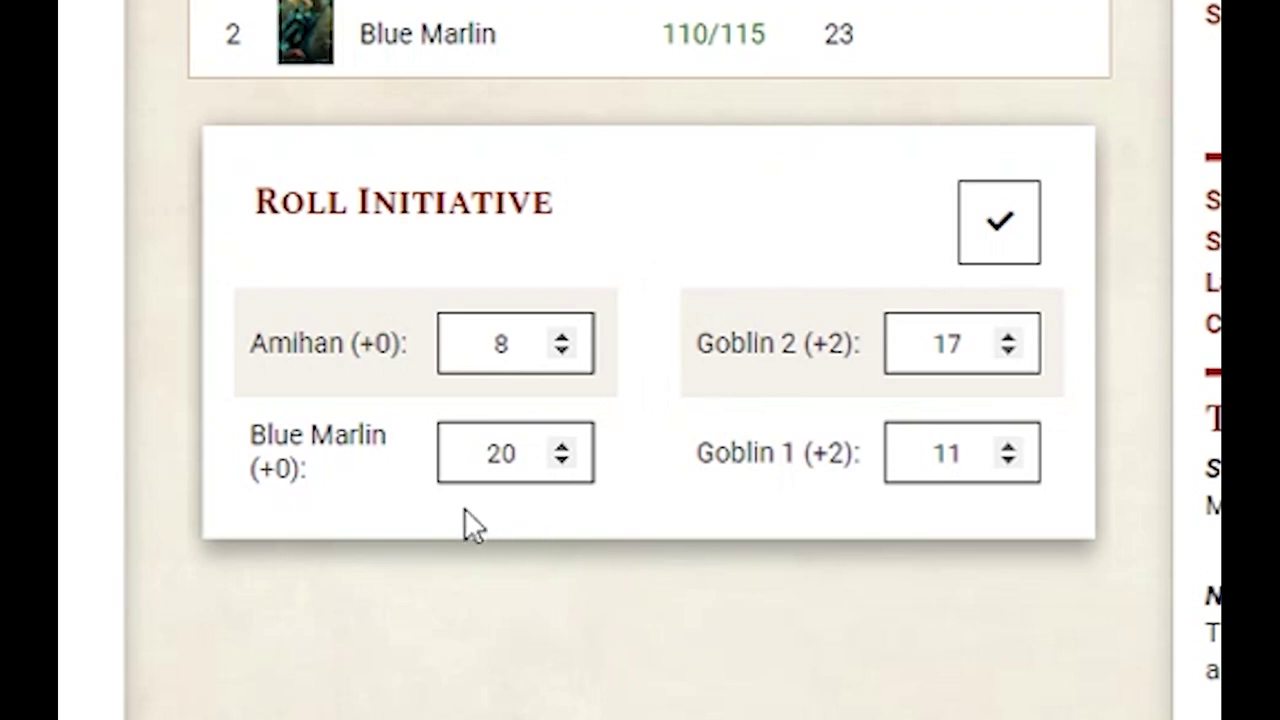
{"action": "left_click", "coordinate": [522, 350]}
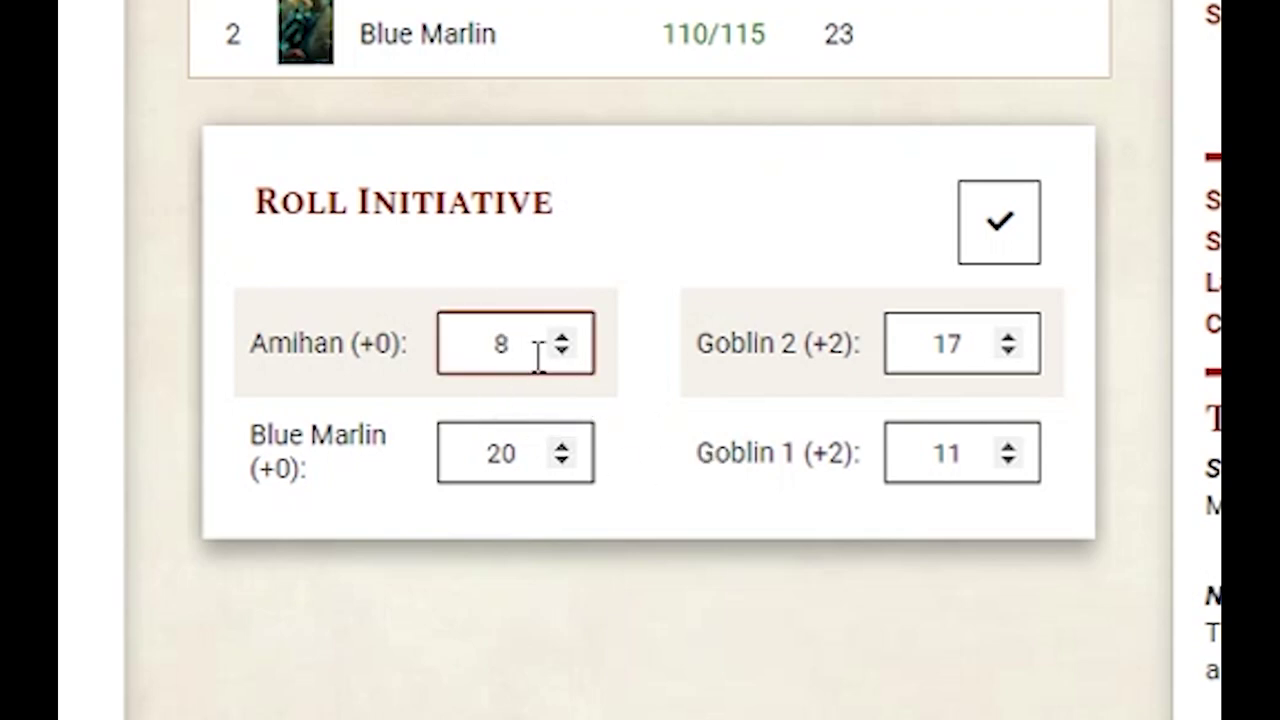
{"action": "key", "text": "BackSpace"}
{"action": "type", "text": "10"}
{"action": "double_click", "coordinate": [508, 452]}
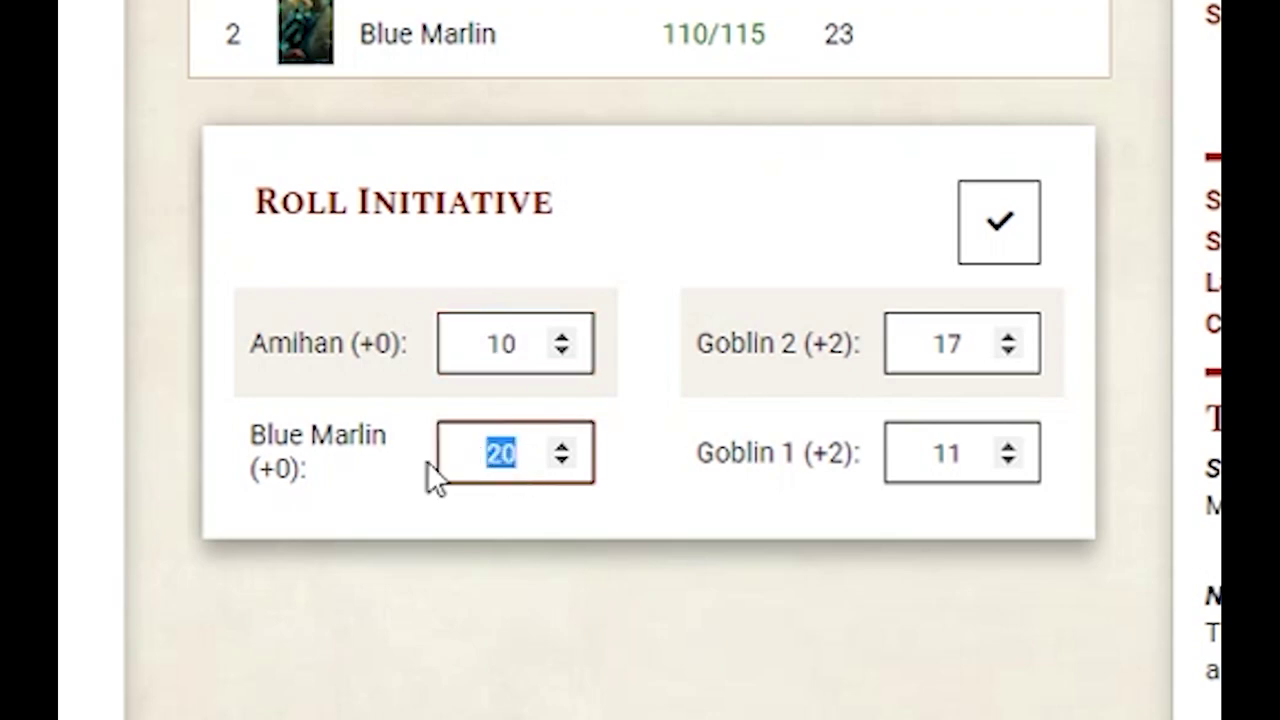
{"action": "type", "text": "12"}
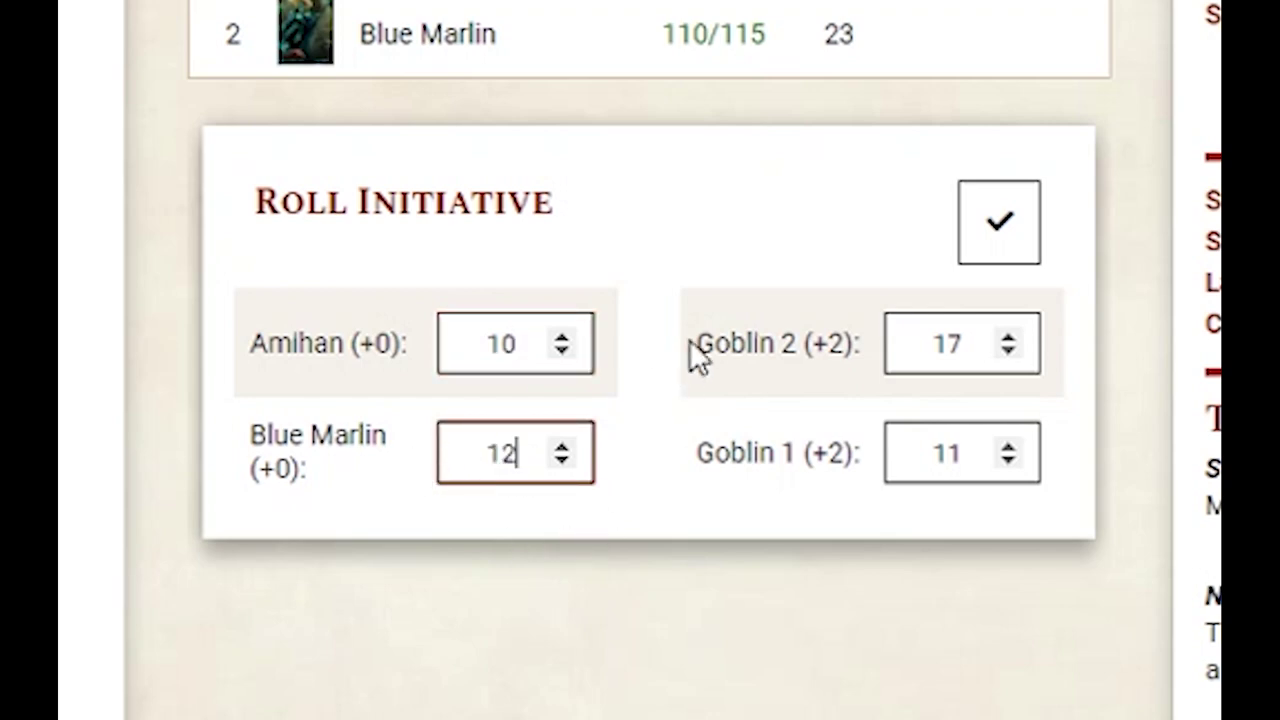
{"action": "left_click", "coordinate": [1003, 225]}
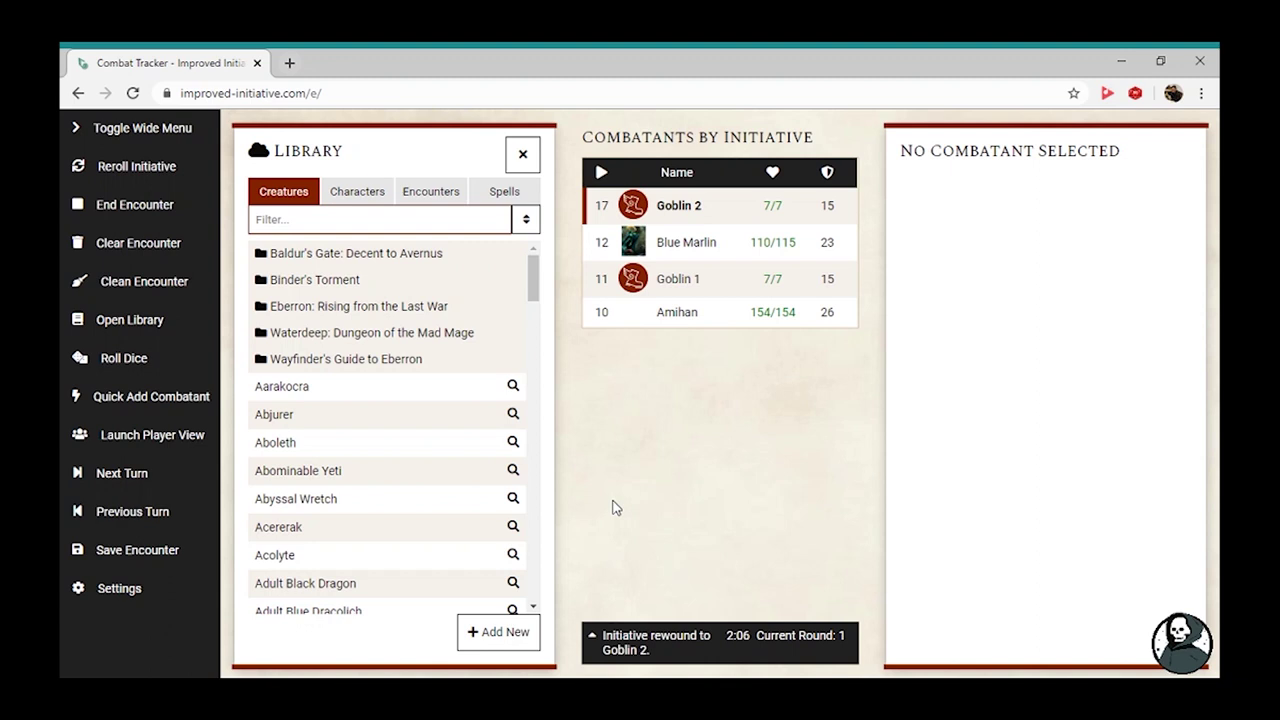
Close the library to show the active combatant's stat block, and advance through one full round of turns back to Goblin 2
{"action": "left_click", "coordinate": [522, 154]}
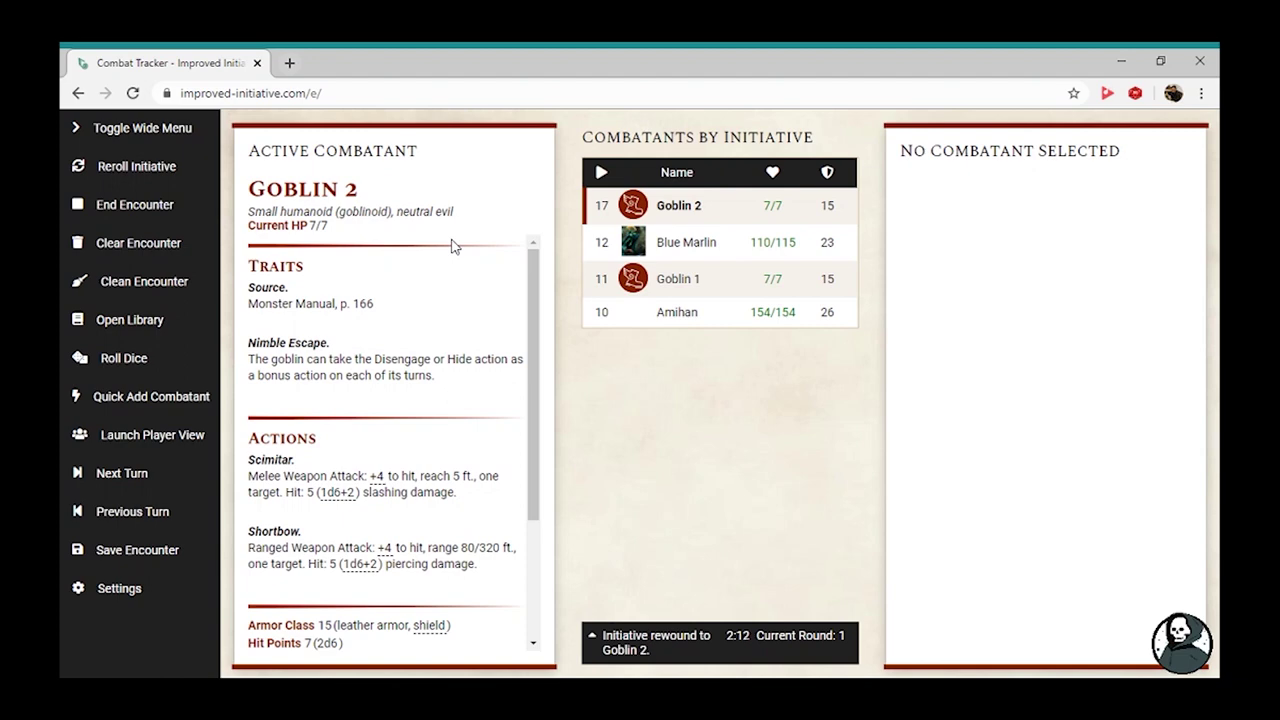
{"action": "scroll", "coordinate": [437, 380], "scroll_direction": "down", "scroll_amount": 1}
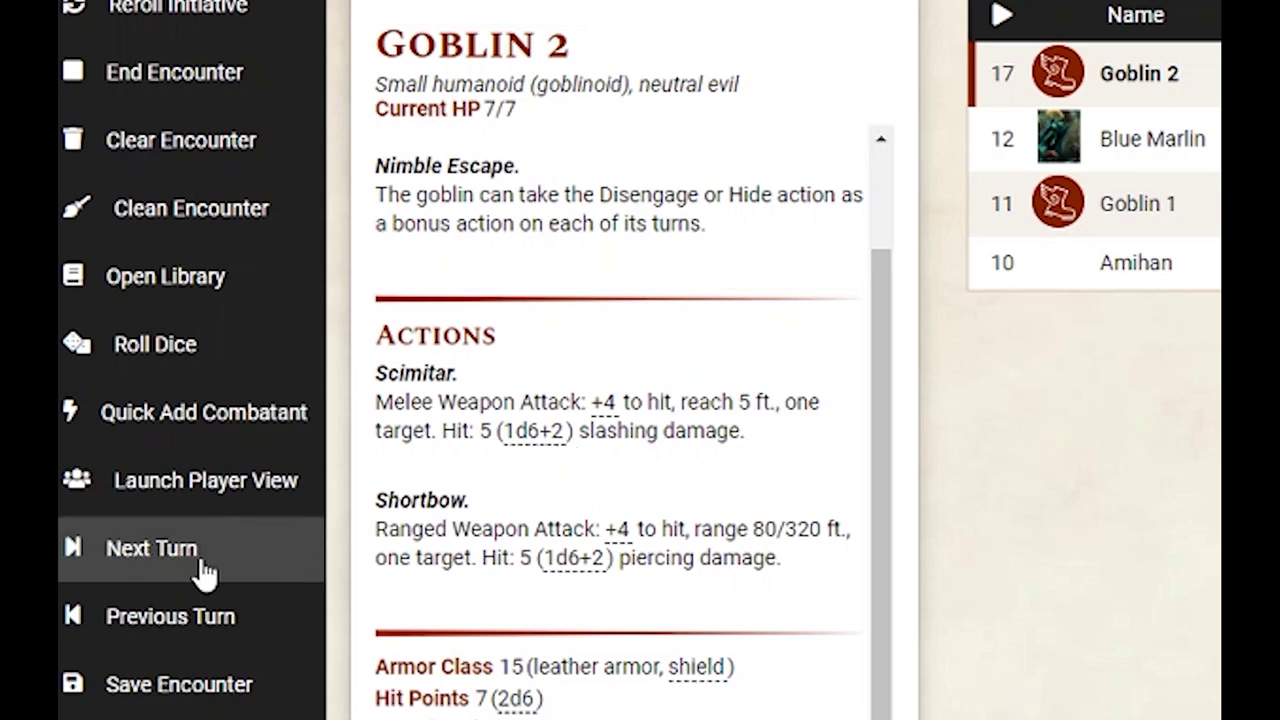
{"action": "left_click", "coordinate": [203, 572]}
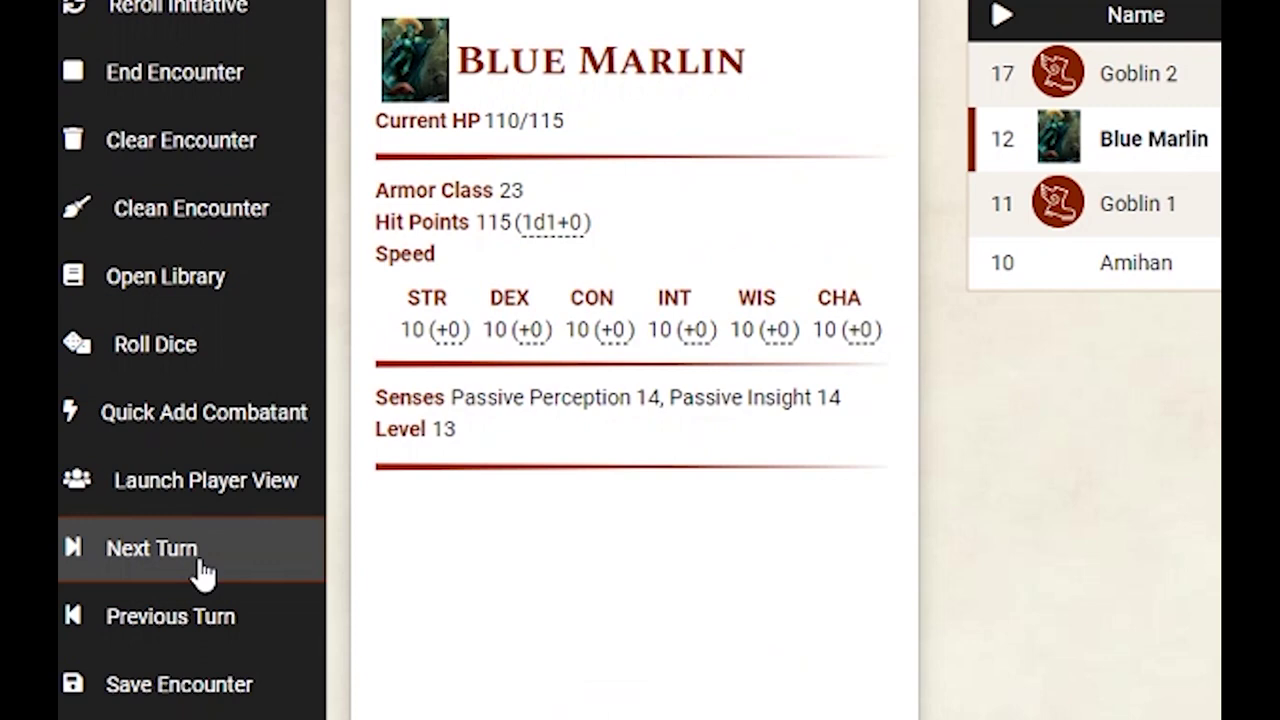
{"action": "left_click", "coordinate": [203, 572]}
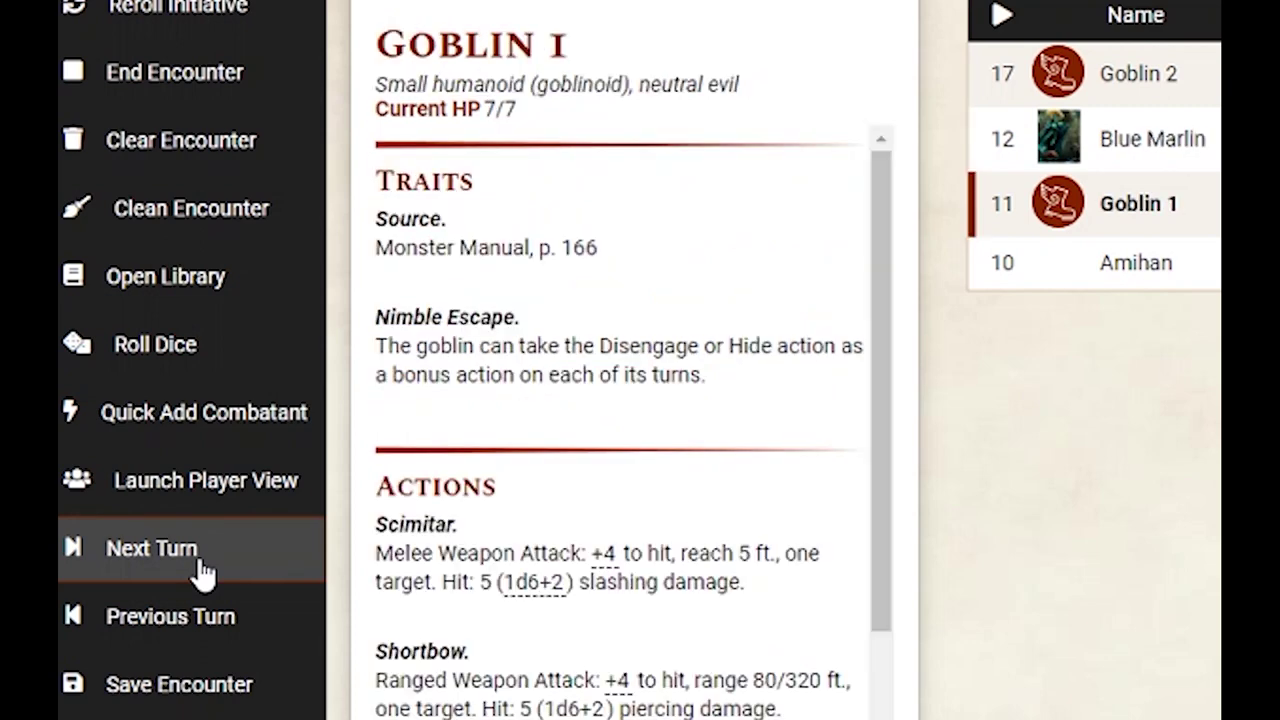
{"action": "left_click", "coordinate": [203, 572]}
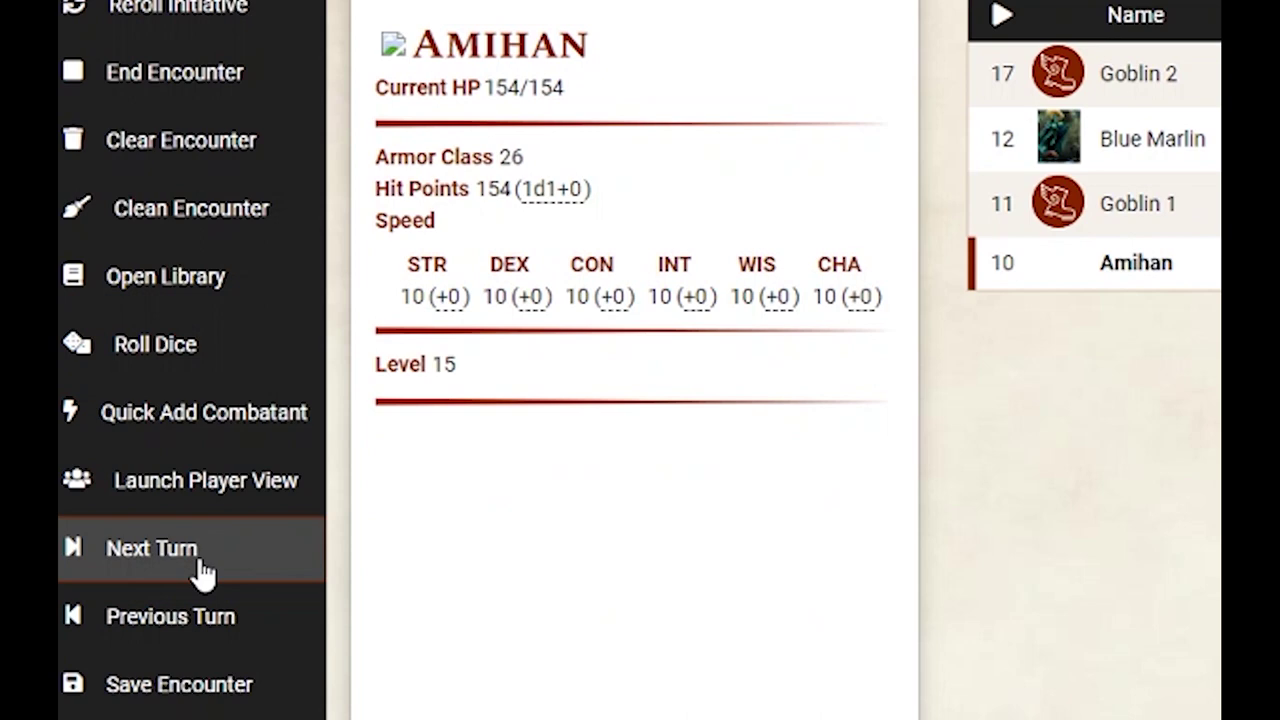
{"action": "left_click", "coordinate": [203, 572]}
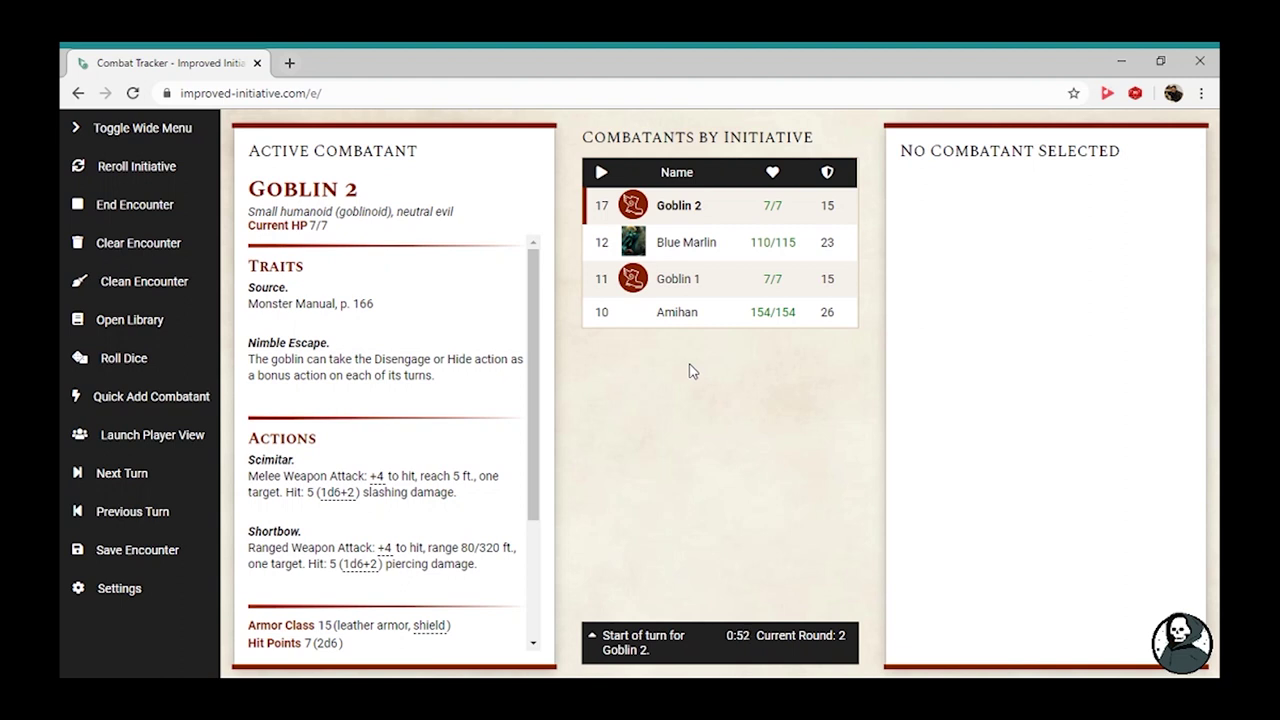
Launch the Player View, copying its URL to the clipboard and opening it in a new window
{"action": "left_click", "coordinate": [181, 432]}
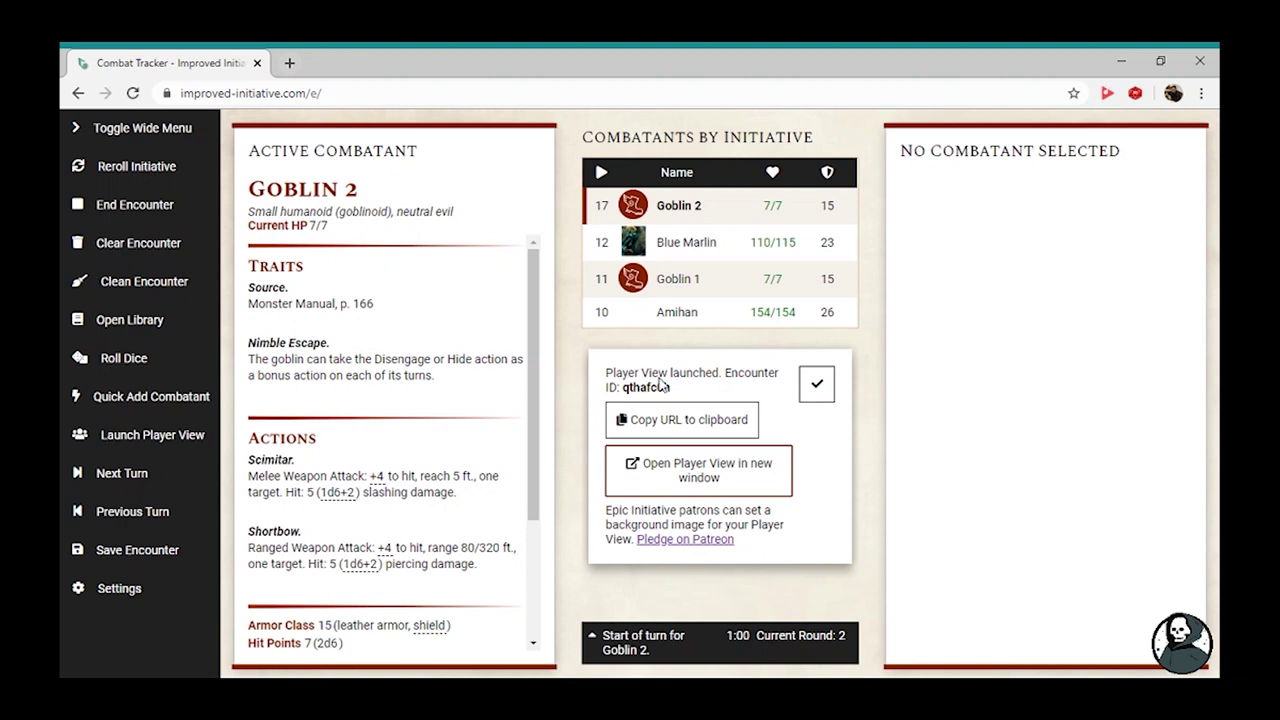
{"action": "left_click", "coordinate": [706, 428]}
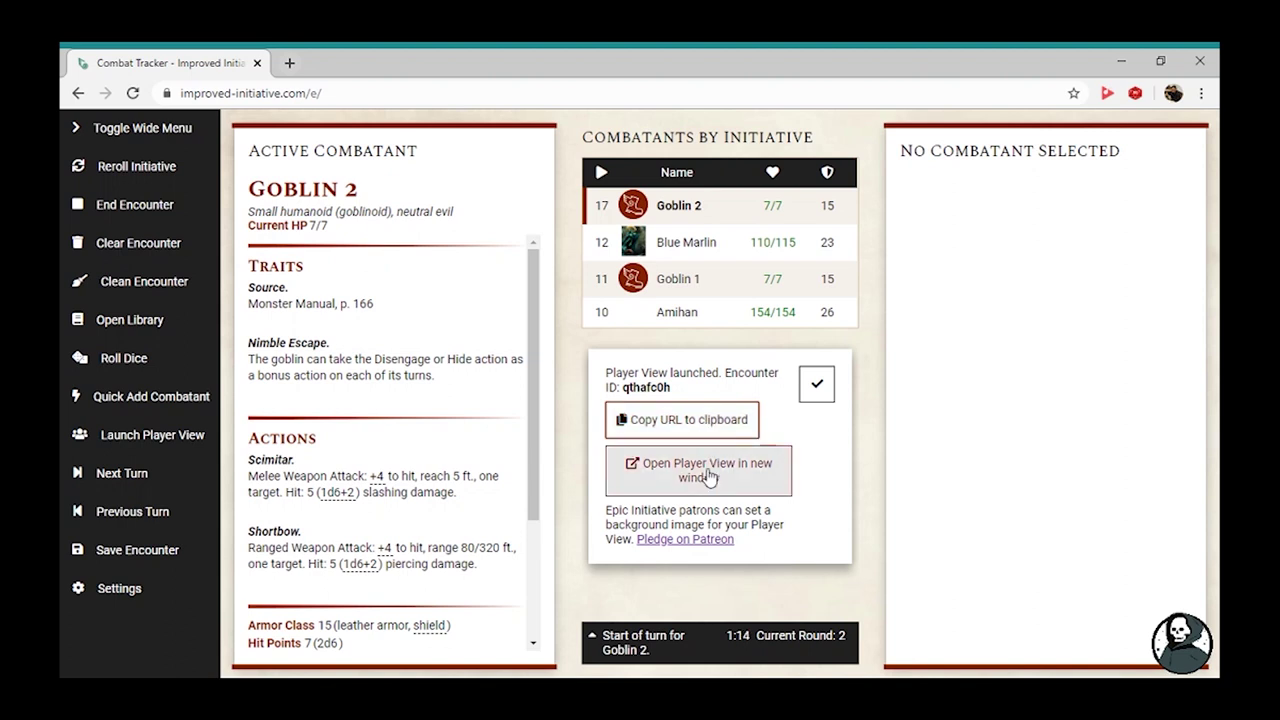
{"action": "left_click", "coordinate": [708, 470]}
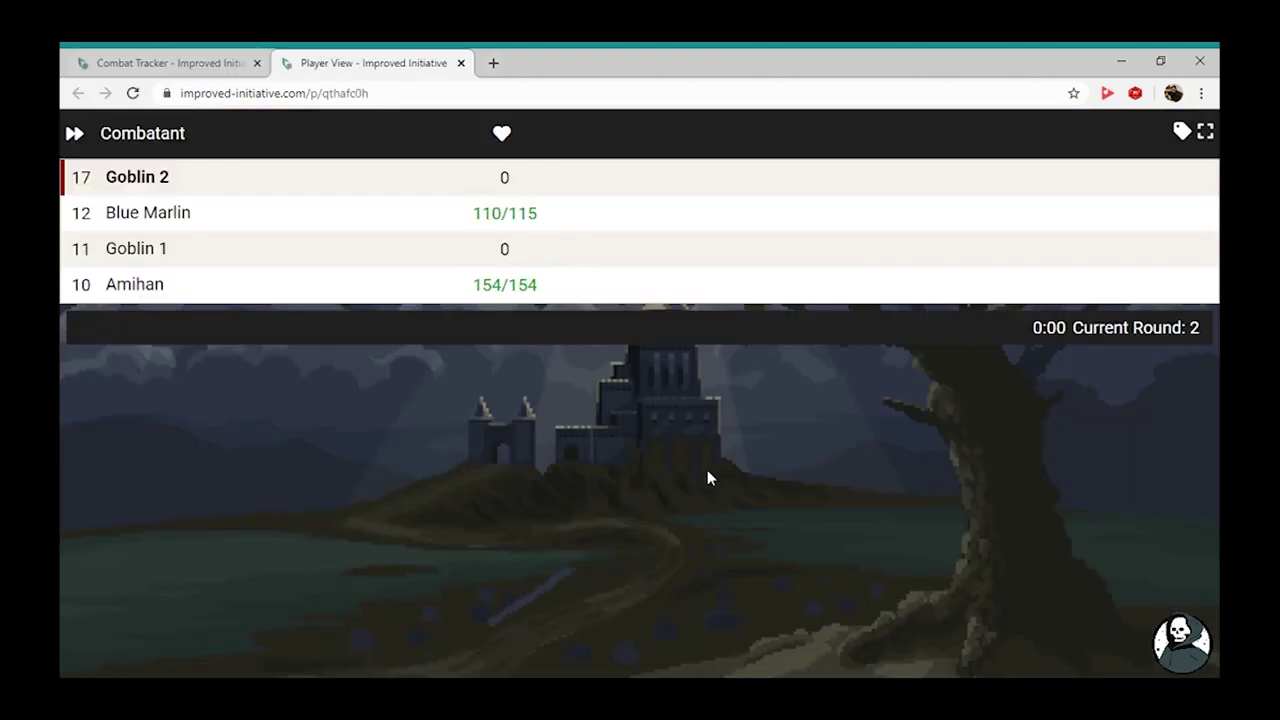